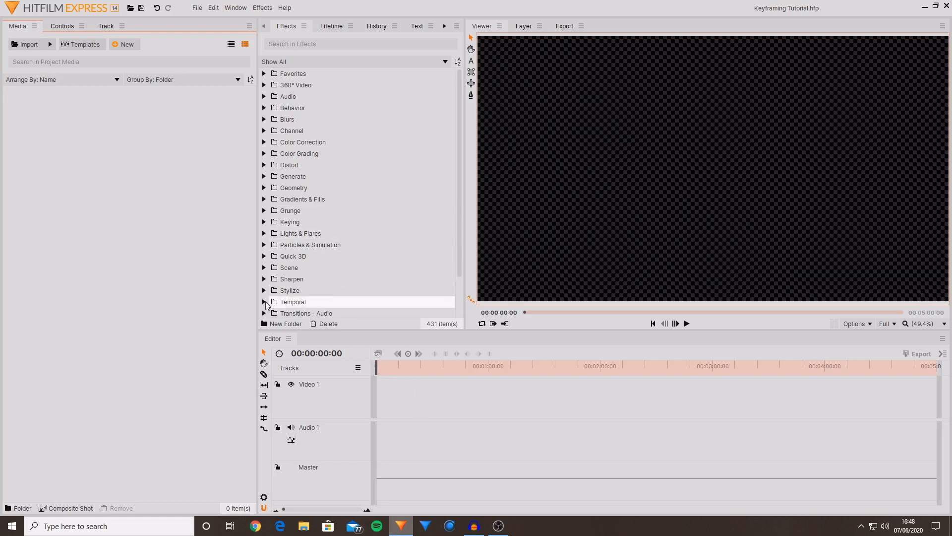
Create a 1920 × 1080, 30 fps composite shot named "Keyframing Comp" with a duration of 10 seconds
{"action": "left_click", "coordinate": [136, 48]}
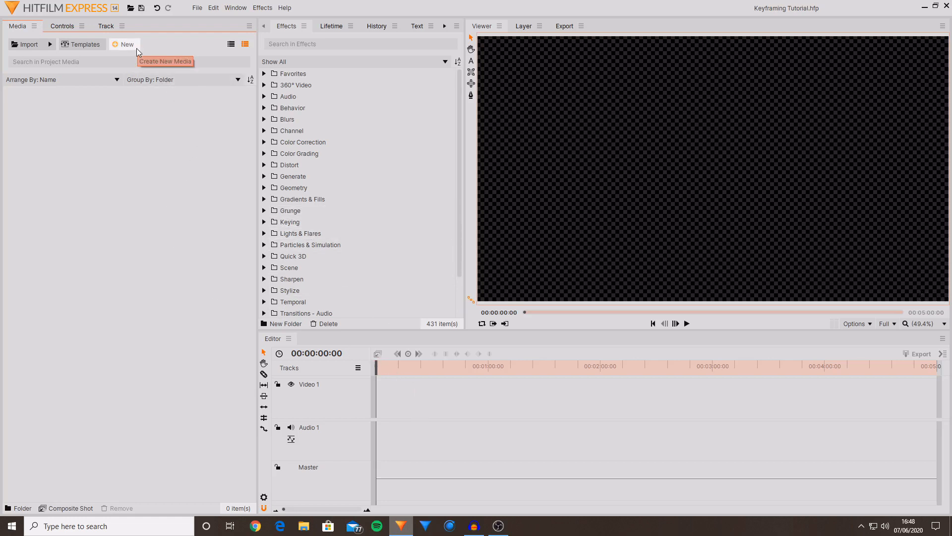
{"action": "left_click", "coordinate": [136, 57]}
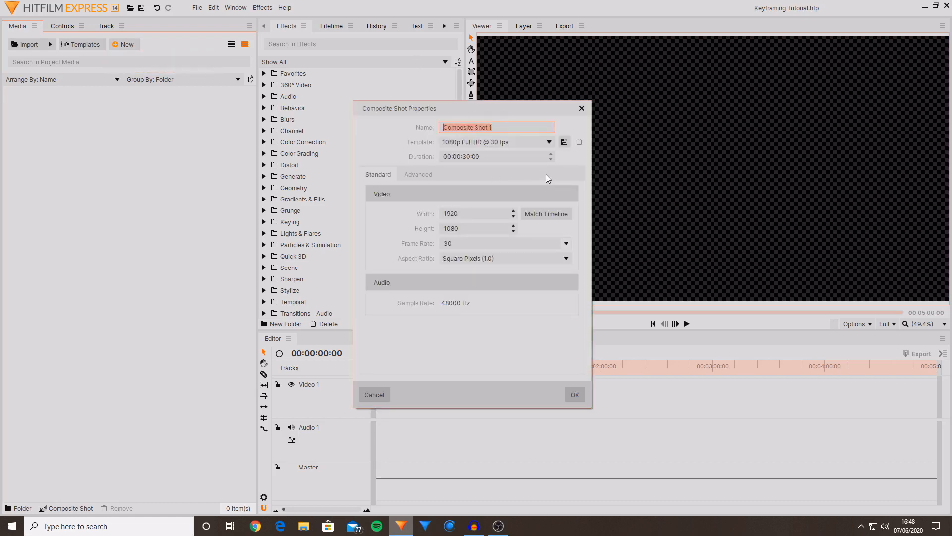
{"action": "type", "text": "Keyframing Comp"}
{"action": "left_click", "coordinate": [467, 158]}
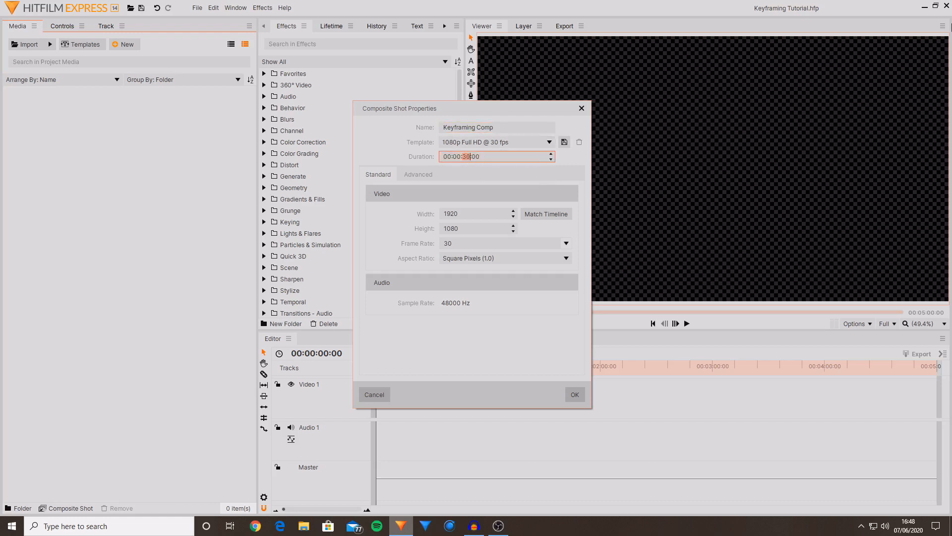
{"action": "type", "text": "10"}
{"action": "left_click", "coordinate": [574, 395]}
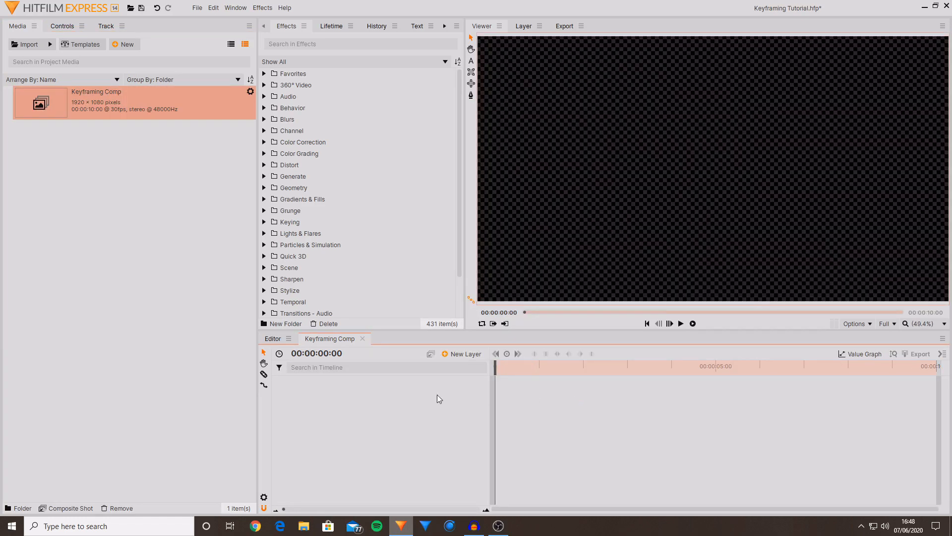
Add a grey 1920 × 1080 plane layer named "Plane" to the composite shot
{"action": "left_click", "coordinate": [462, 355]}
{"action": "left_click", "coordinate": [466, 365]}
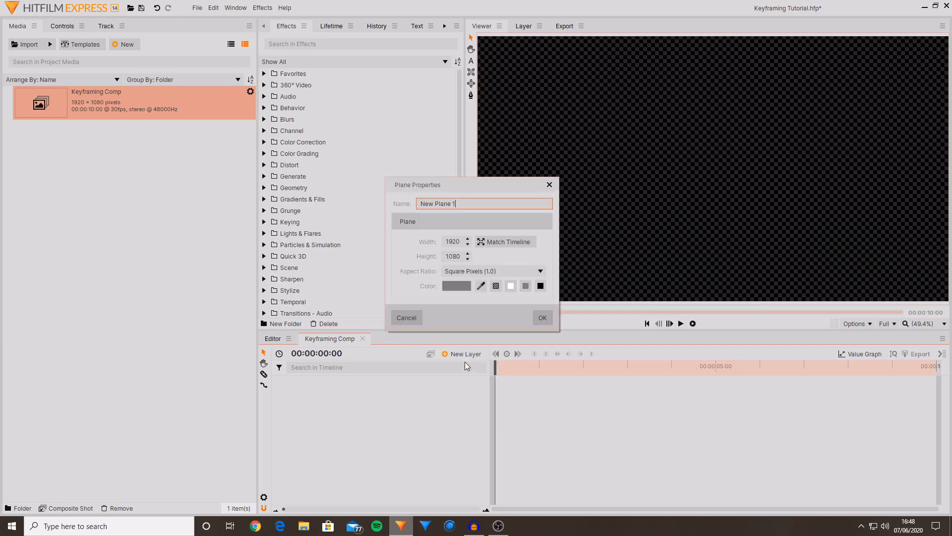
{"action": "left_click_drag", "start_coordinate": [455, 204], "coordinate": [422, 204]}
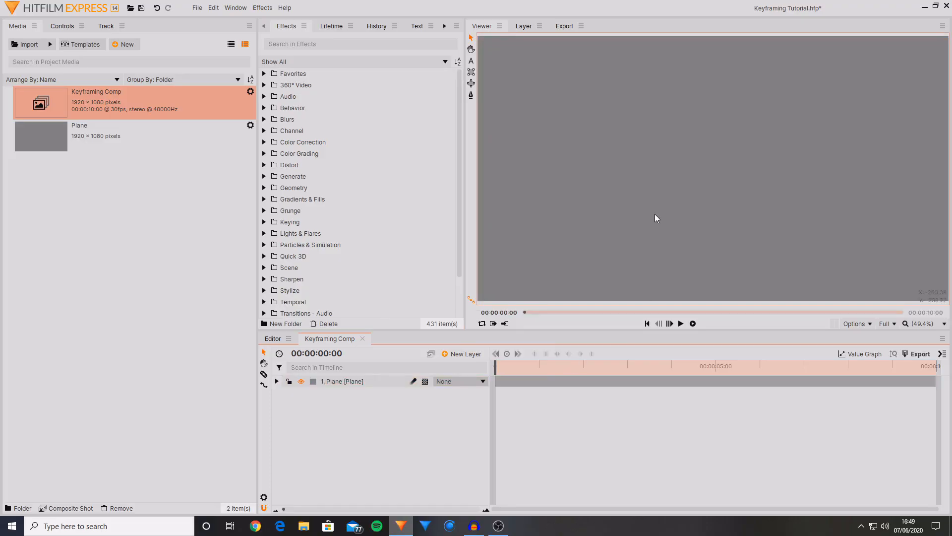
Shrink the plane to about 21.4% by 33.3% and place it near the frame's upper-left corner at about -678, 320
{"action": "left_click", "coordinate": [594, 225]}
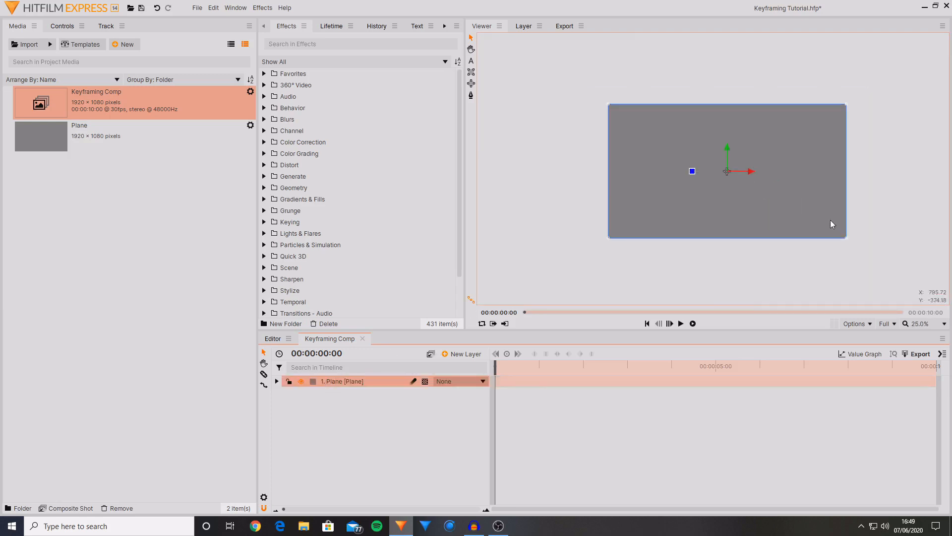
{"action": "left_click_drag", "start_coordinate": [848, 240], "coordinate": [599, 105]}
{"action": "scroll", "coordinate": [731, 155], "scroll_direction": "up", "scroll_amount": 1}
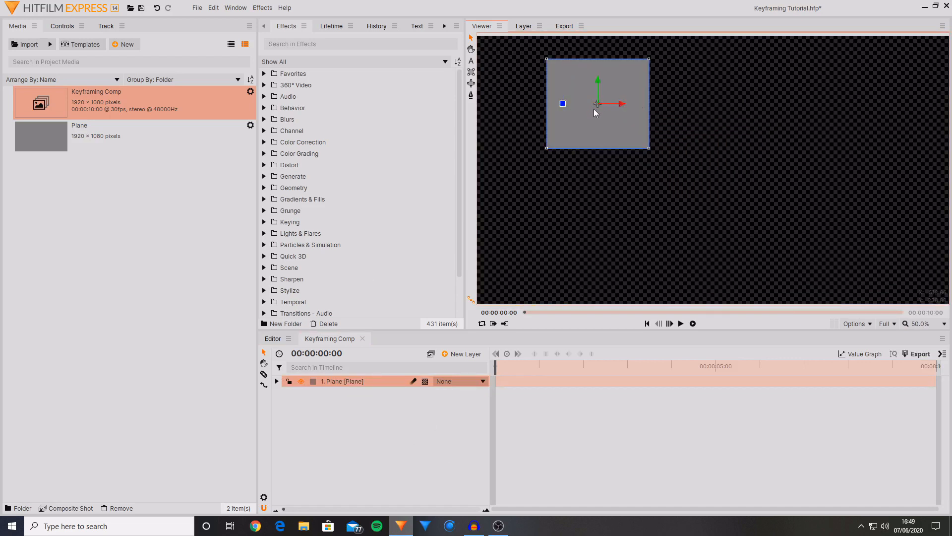
{"action": "left_click_drag", "start_coordinate": [593, 109], "coordinate": [570, 93]}
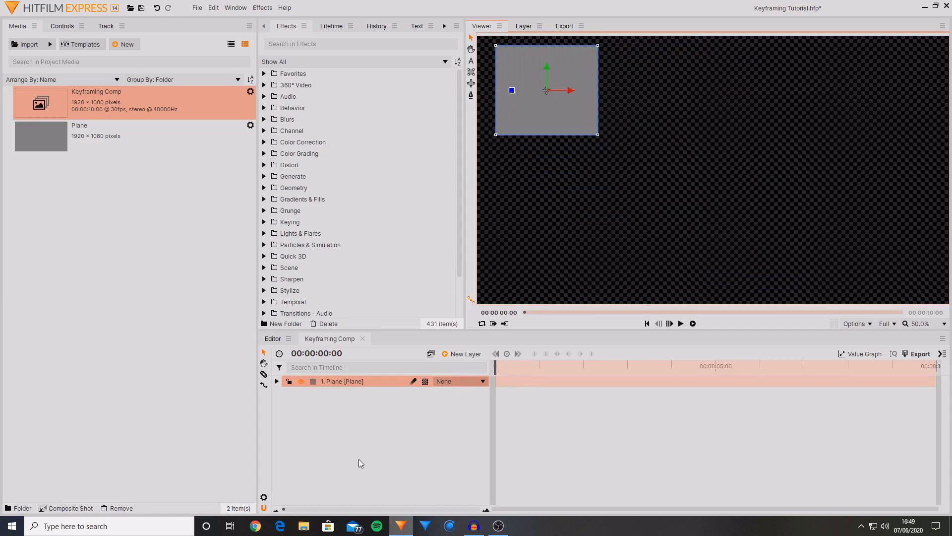
Show the plane's transform properties and enable keyframing for Position at 00:00:00:00
{"action": "left_click", "coordinate": [62, 26]}
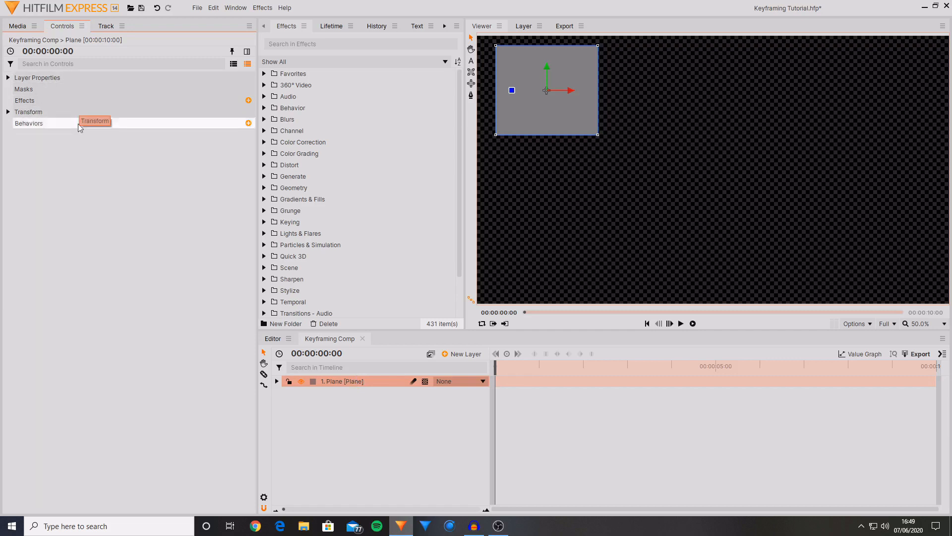
{"action": "left_click", "coordinate": [276, 381]}
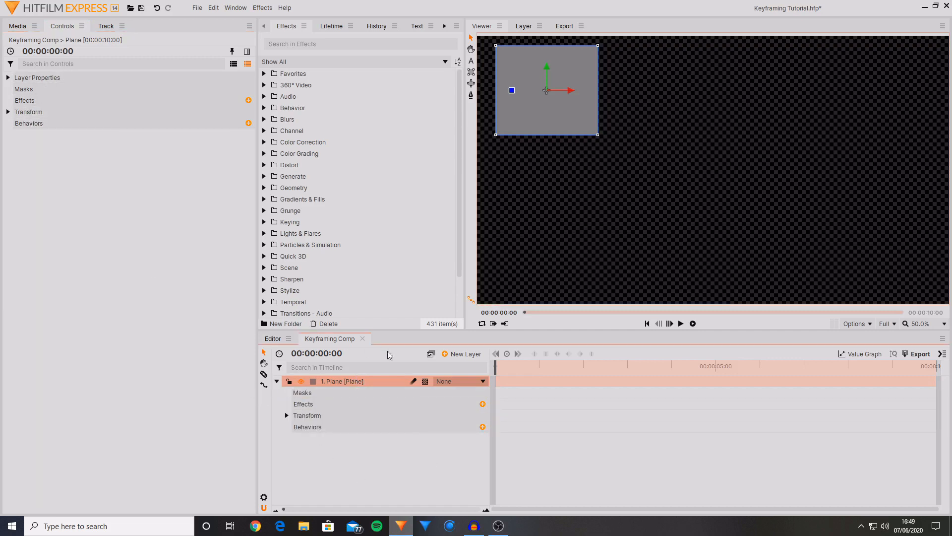
{"action": "left_click", "coordinate": [287, 415]}
{"action": "left_click", "coordinate": [8, 111]}
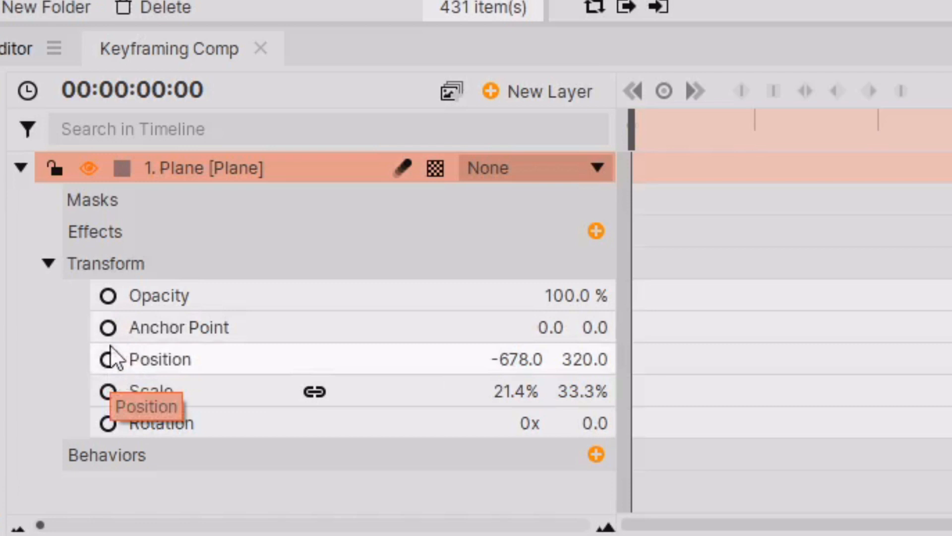
{"action": "left_click", "coordinate": [109, 361]}
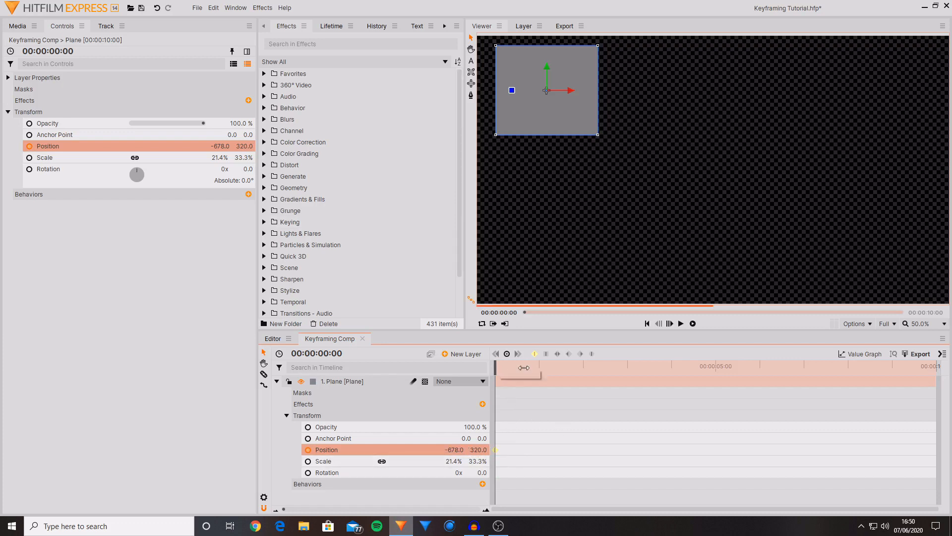
At 00:00:03:25, move the plane to the frame's lower-right corner at about 716, -278 to create a second Position keyframe
{"action": "left_click_drag", "start_coordinate": [506, 370], "coordinate": [667, 372]}
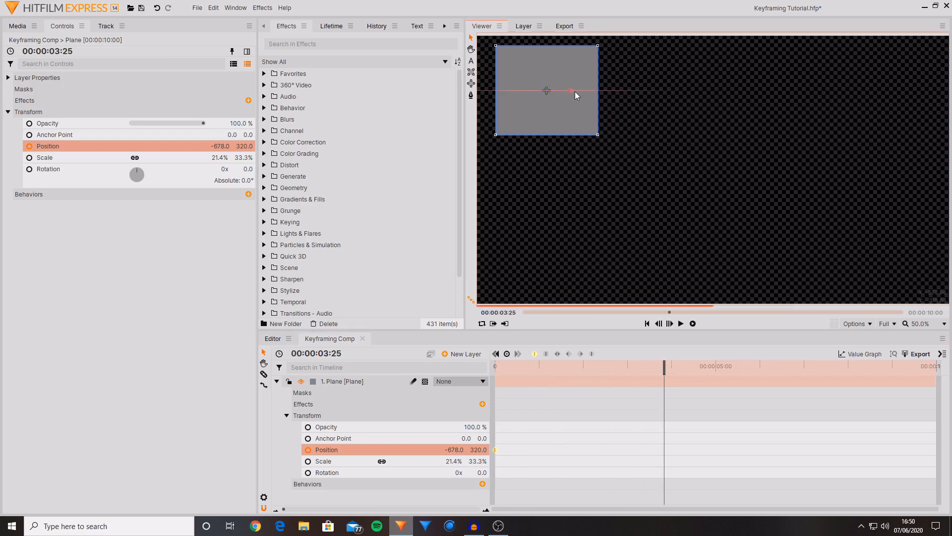
{"action": "left_click_drag", "start_coordinate": [576, 91], "coordinate": [909, 117]}
{"action": "left_click_drag", "start_coordinate": [883, 70], "coordinate": [877, 220]}
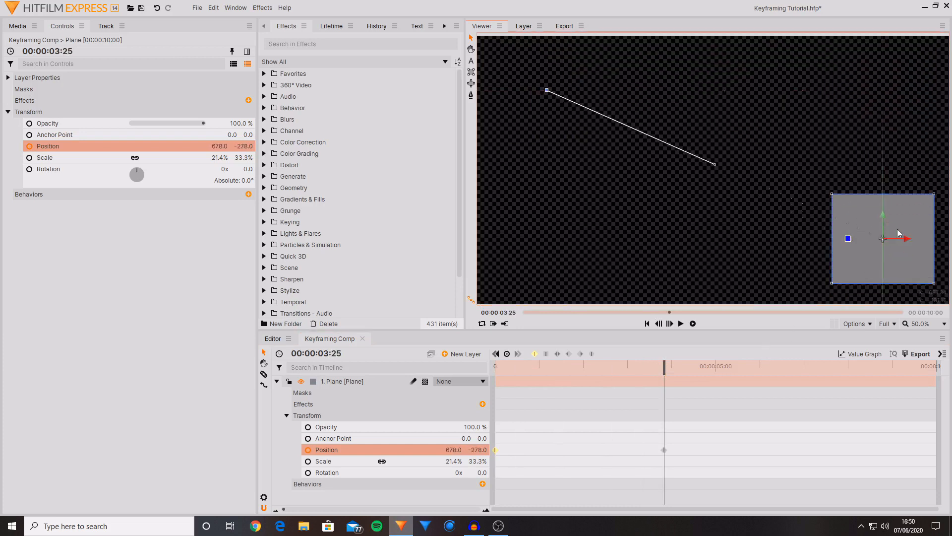
Add a Position keyframe at 00:00:01:26 by moving the plane to about 68.6, 112.8, and scrub through the motion
{"action": "left_click_drag", "start_coordinate": [665, 368], "coordinate": [658, 388]}
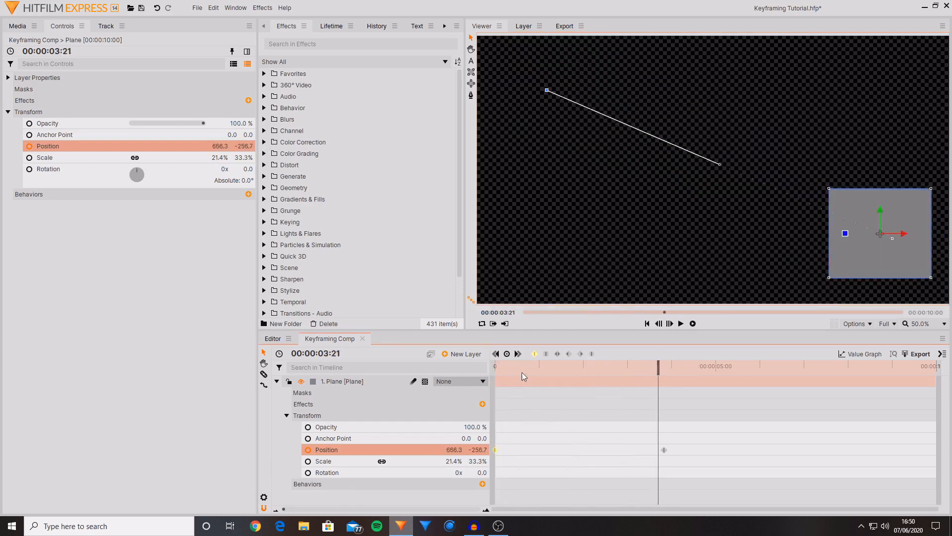
{"action": "left_click_drag", "start_coordinate": [522, 376], "coordinate": [577, 392]}
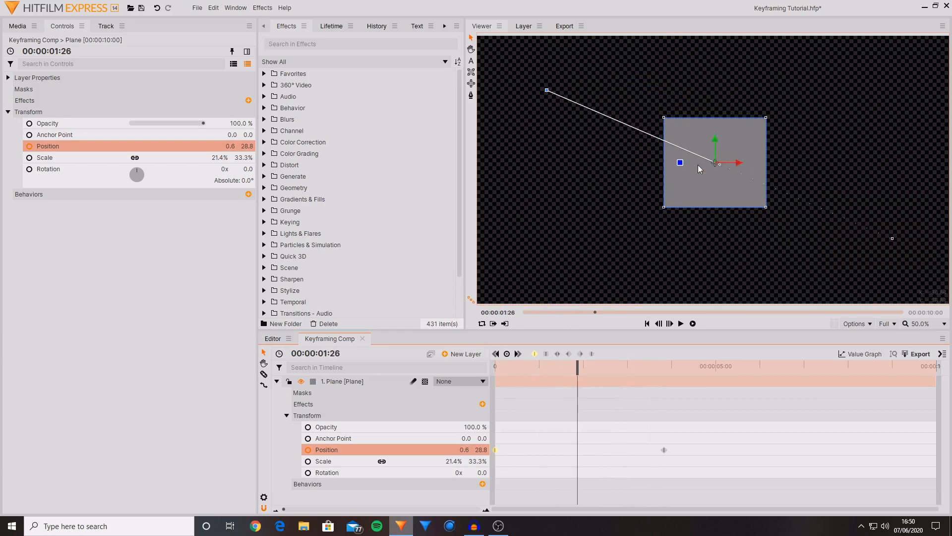
{"action": "left_click_drag", "start_coordinate": [716, 163], "coordinate": [733, 142]}
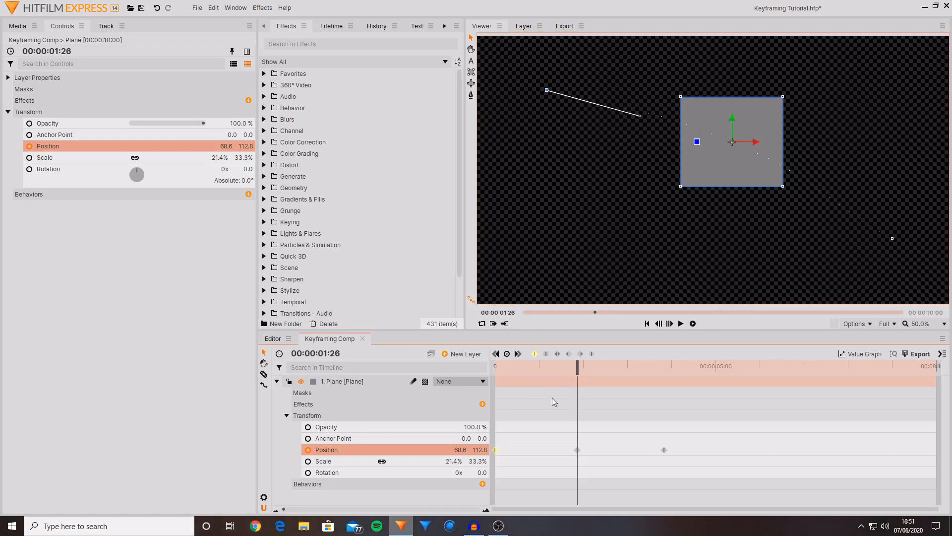
{"action": "left_click_drag", "start_coordinate": [574, 365], "coordinate": [663, 402]}
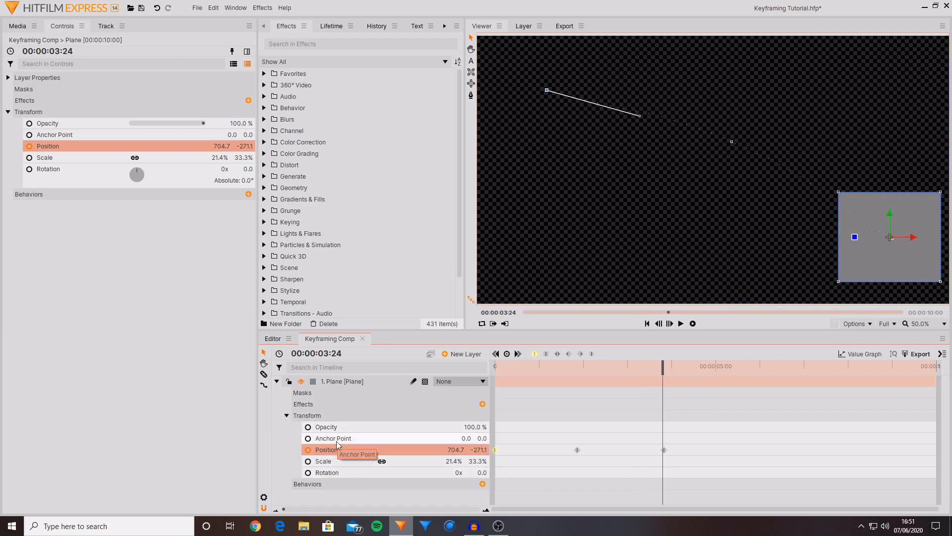
Collapse the plane's transform properties and reset the layer's transform
{"action": "left_click", "coordinate": [288, 415]}
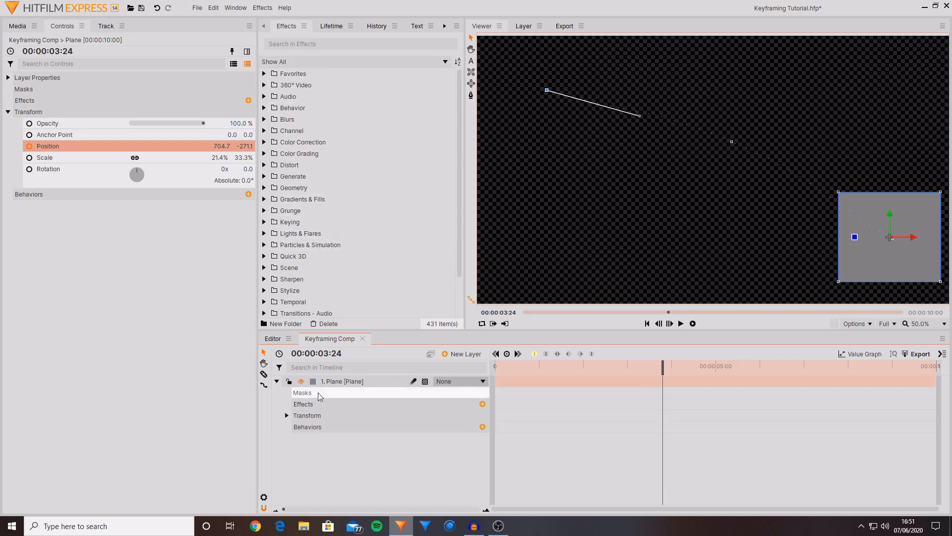
{"action": "right_click", "coordinate": [339, 381]}
{"action": "left_click", "coordinate": [367, 312]}
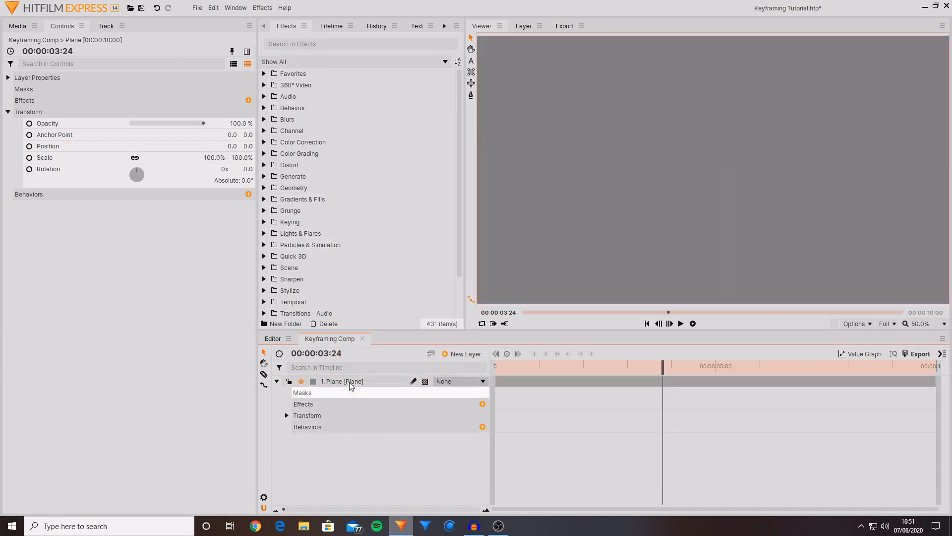
Find the Fractal Noise effect and apply it to the plane layer
{"action": "left_click", "coordinate": [319, 43]}
{"action": "type", "text": "fractal"}
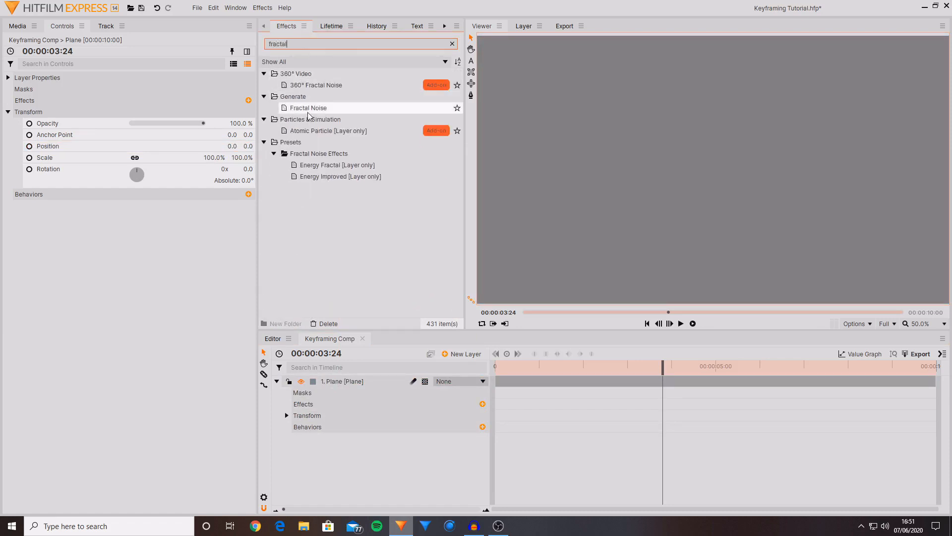
{"action": "left_click_drag", "start_coordinate": [311, 109], "coordinate": [355, 381]}
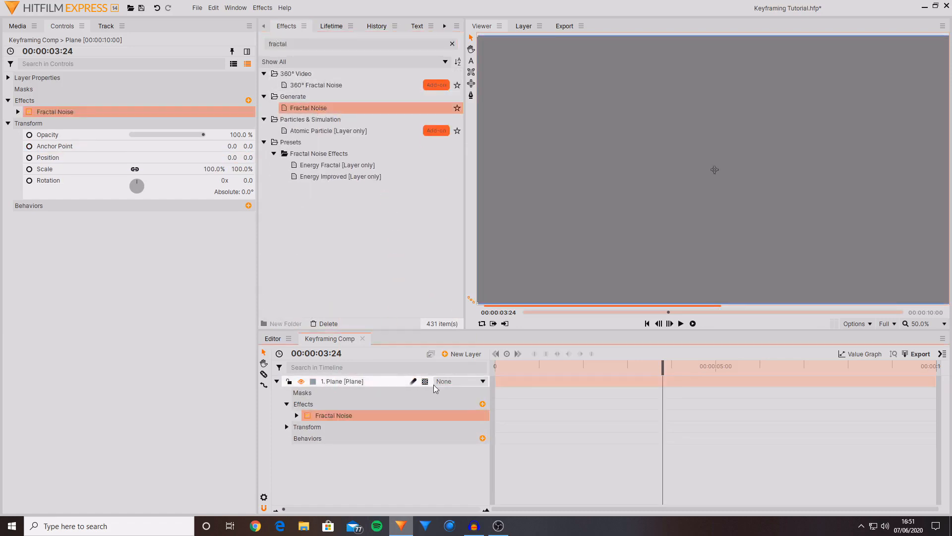
Keyframe the Fractal Noise Seed from 0 at 00:00:00:00 to 10 at 00:00:09:29
{"action": "key", "text": "Home"}
{"action": "left_click", "coordinate": [18, 111]}
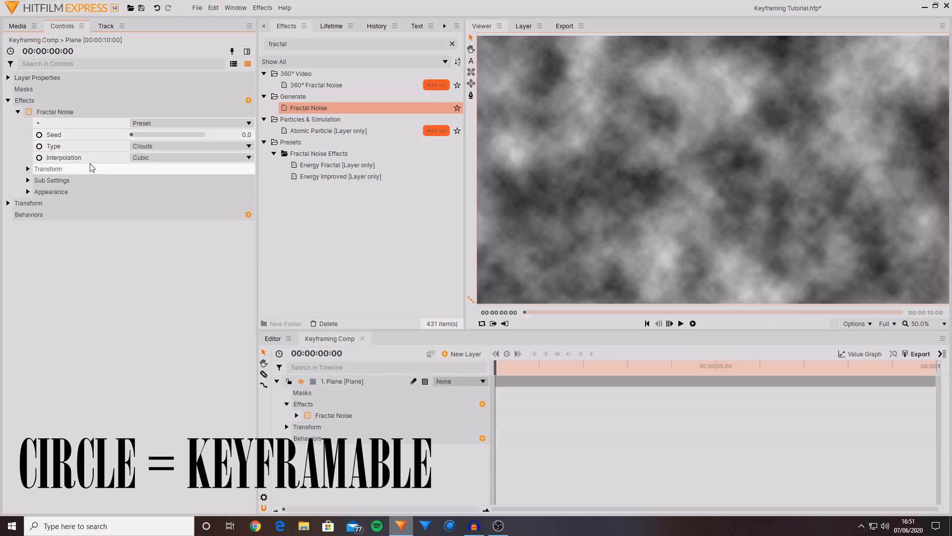
{"action": "left_click", "coordinate": [40, 136]}
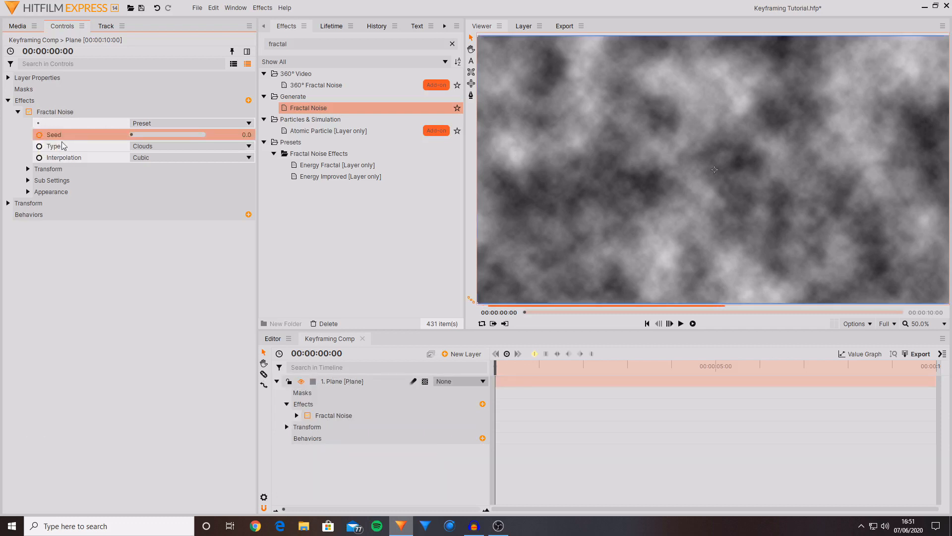
{"action": "left_click_drag", "start_coordinate": [508, 369], "coordinate": [948, 394]}
{"action": "left_click", "coordinate": [246, 135]}
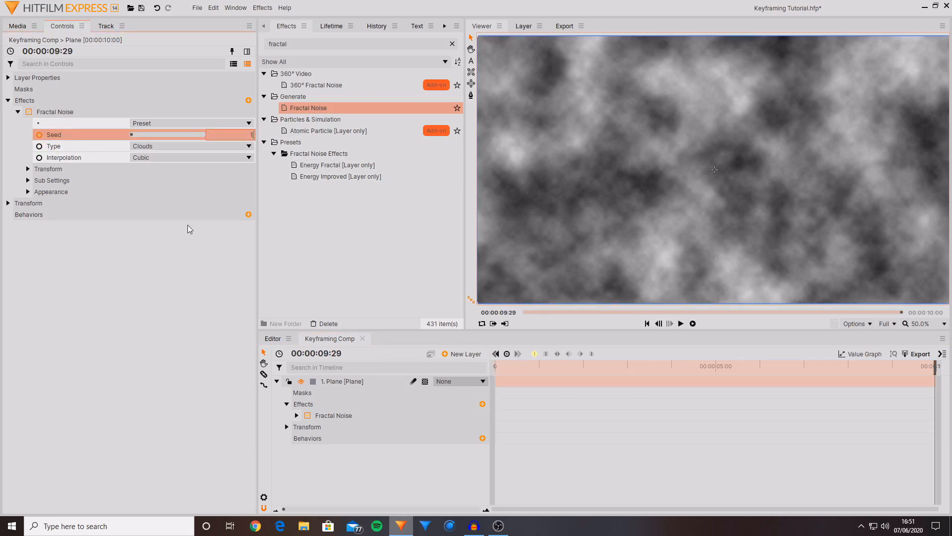
{"action": "key", "text": "Return"}
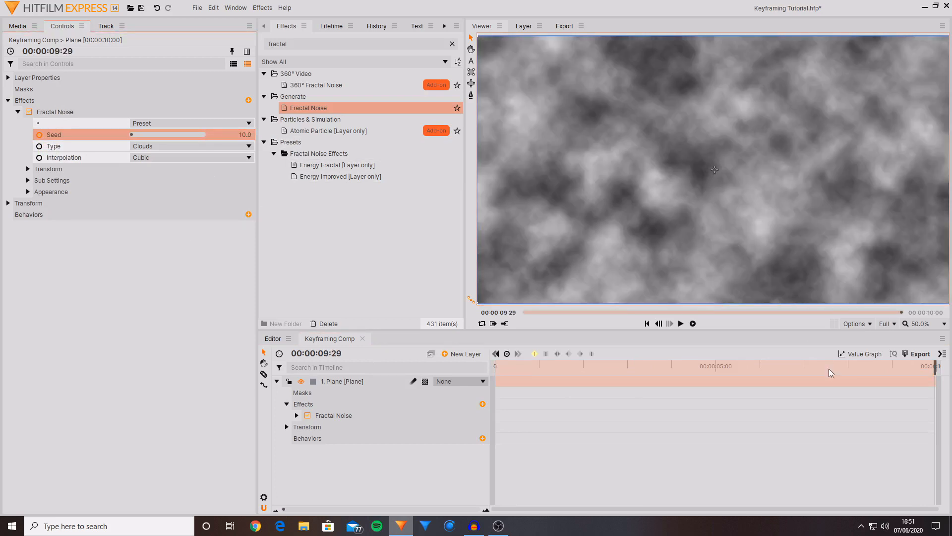
Play the noise animation from the start of the composite and look into the effect's Transform settings
{"action": "left_click_drag", "start_coordinate": [828, 368], "coordinate": [491, 385]}
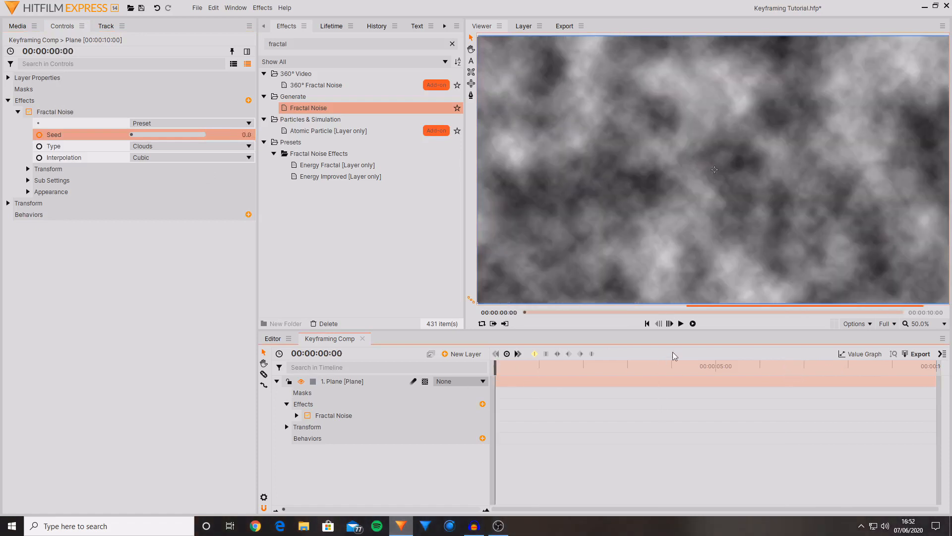
{"action": "left_click", "coordinate": [693, 323]}
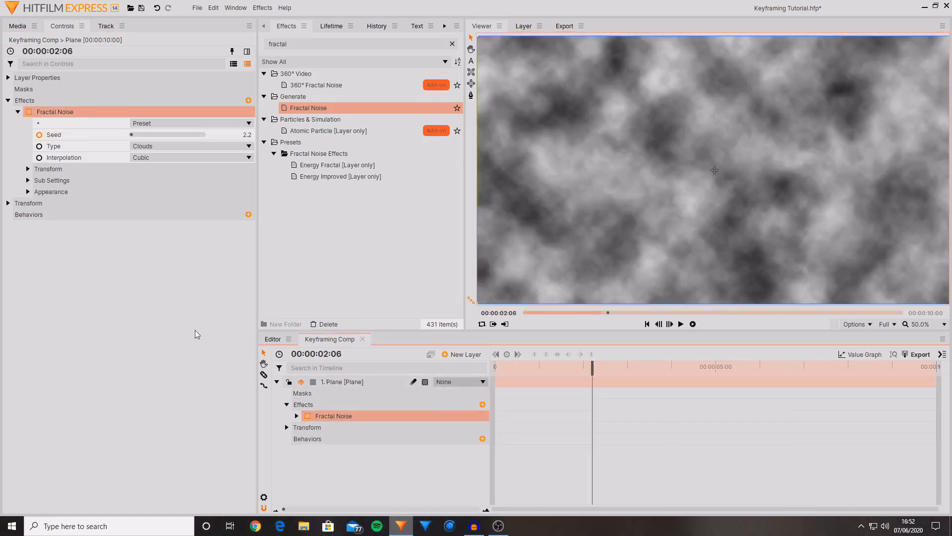
{"action": "left_click", "coordinate": [112, 276]}
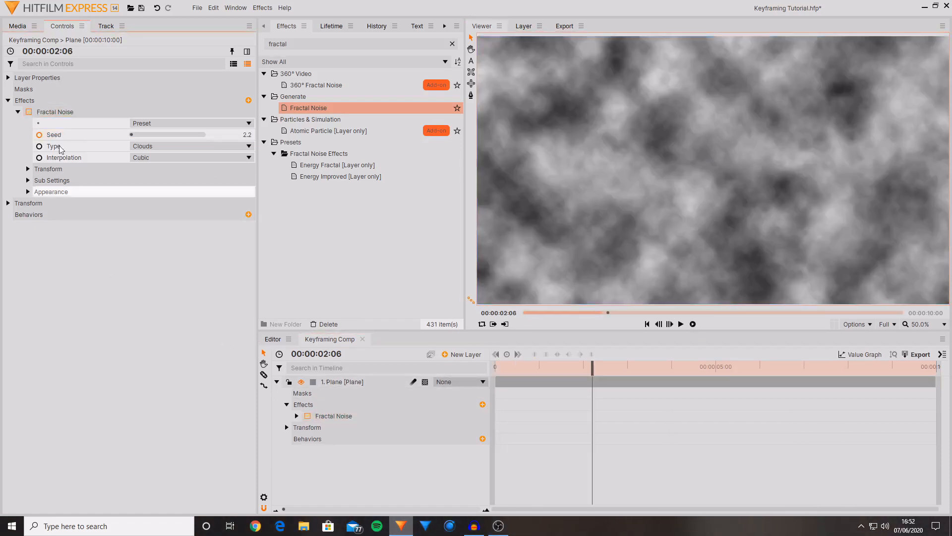
{"action": "left_click", "coordinate": [28, 169]}
{"action": "left_click", "coordinate": [28, 169]}
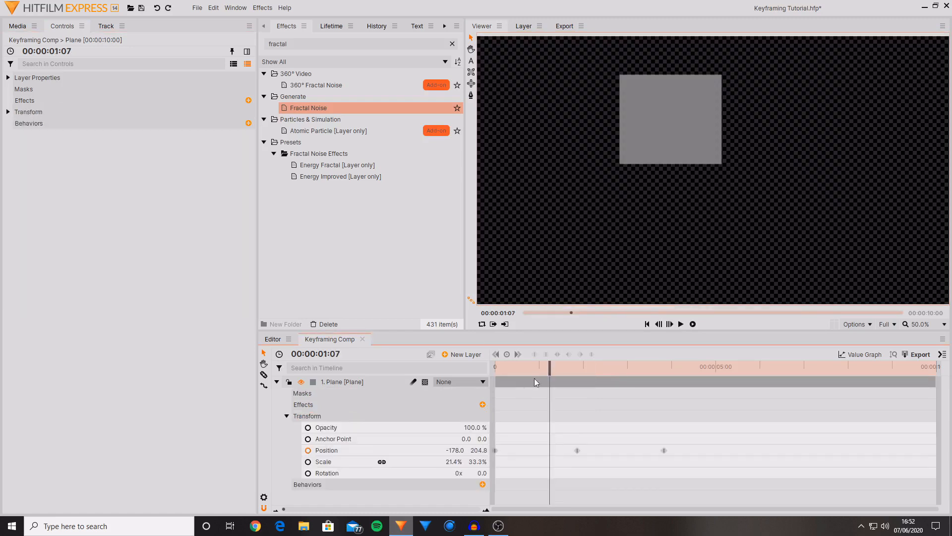
Scrub through the plane's motion, delete the middle Position keyframe, and return the playhead to the start
{"action": "left_click_drag", "start_coordinate": [549, 368], "coordinate": [597, 410]}
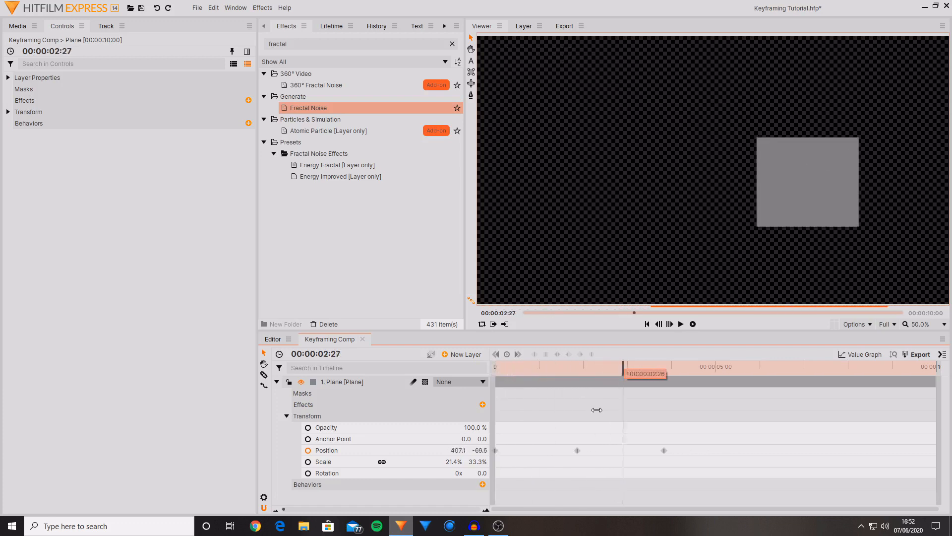
{"action": "left_click", "coordinate": [577, 451]}
{"action": "key", "text": "Delete"}
{"action": "left_click_drag", "start_coordinate": [615, 369], "coordinate": [496, 377]}
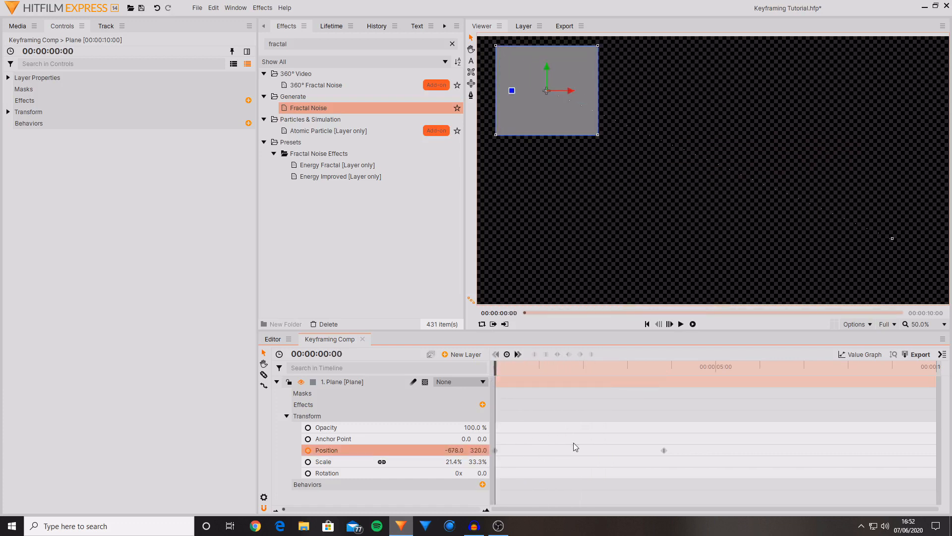
{"action": "left_click", "coordinate": [670, 450]}
{"action": "left_click", "coordinate": [661, 446]}
{"action": "left_click", "coordinate": [684, 463]}
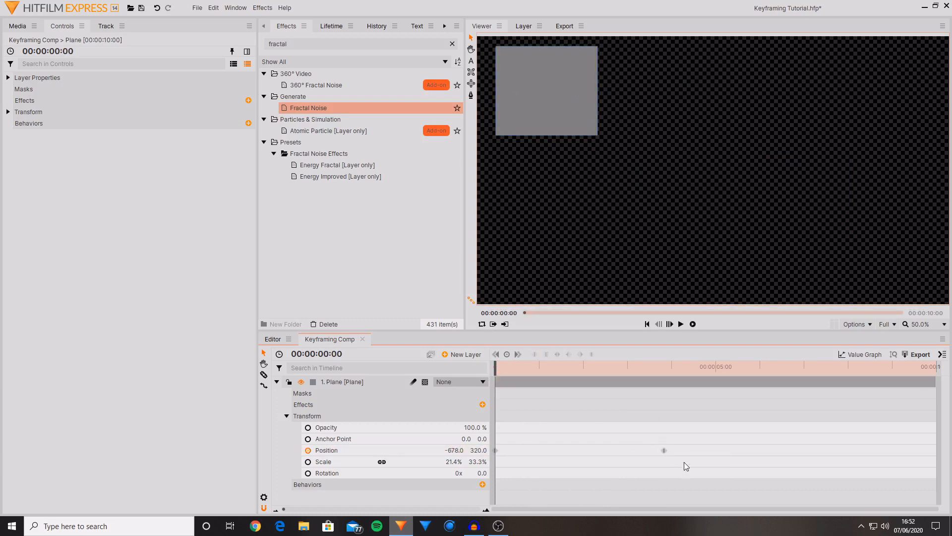
{"action": "left_click", "coordinate": [660, 445]}
{"action": "left_click", "coordinate": [667, 435]}
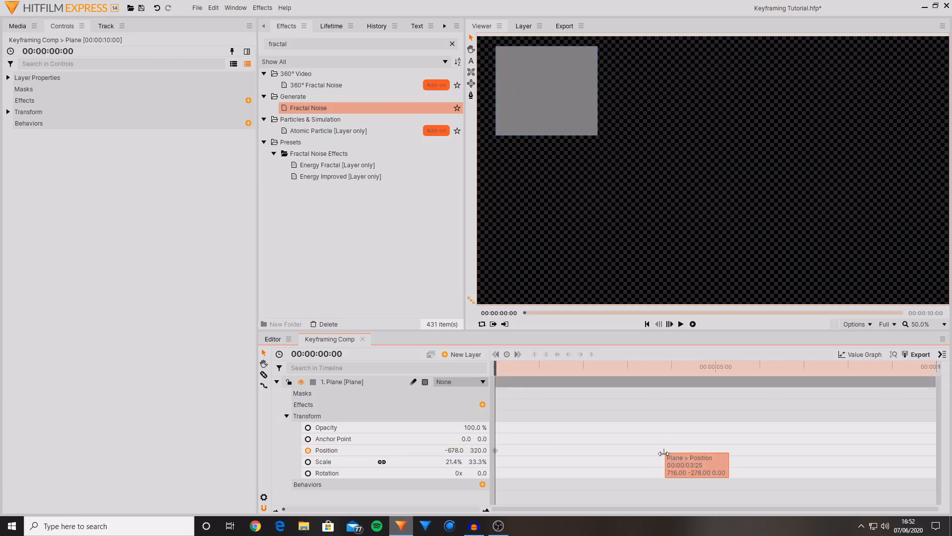
Try the second Position keyframe at about 1.3, 0.5 and 5 seconds, scrubbing the plane's motion after each move
{"action": "left_click", "coordinate": [664, 450]}
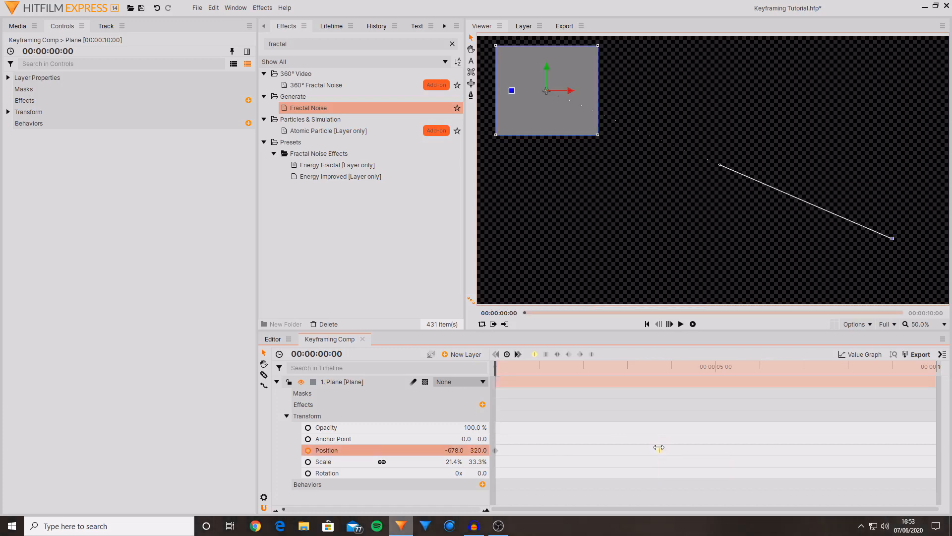
{"action": "mouse_move", "coordinate": [658, 449]}
{"action": "left_click_drag", "start_coordinate": [657, 449], "coordinate": [554, 450]}
{"action": "left_click_drag", "start_coordinate": [499, 371], "coordinate": [519, 371]}
{"action": "mouse_move", "coordinate": [560, 458]}
{"action": "left_click_drag", "start_coordinate": [557, 452], "coordinate": [516, 450]}
{"action": "left_click", "coordinate": [508, 371]}
{"action": "left_click_drag", "start_coordinate": [505, 375], "coordinate": [499, 372]}
{"action": "left_click_drag", "start_coordinate": [524, 451], "coordinate": [719, 450]}
{"action": "left_click_drag", "start_coordinate": [646, 377], "coordinate": [676, 376]}
Move the second Position keyframe to 00:00:03:05 and scrub through the plane's linear motion
{"action": "left_click_drag", "start_coordinate": [717, 451], "coordinate": [635, 451]}
{"action": "left_click_drag", "start_coordinate": [630, 367], "coordinate": [565, 377]}
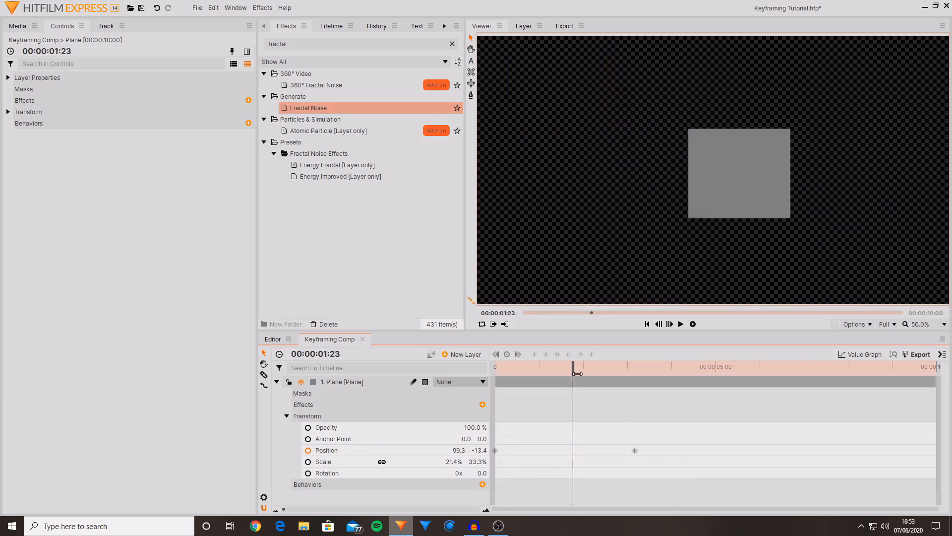
{"action": "left_click_drag", "start_coordinate": [580, 378], "coordinate": [567, 380]}
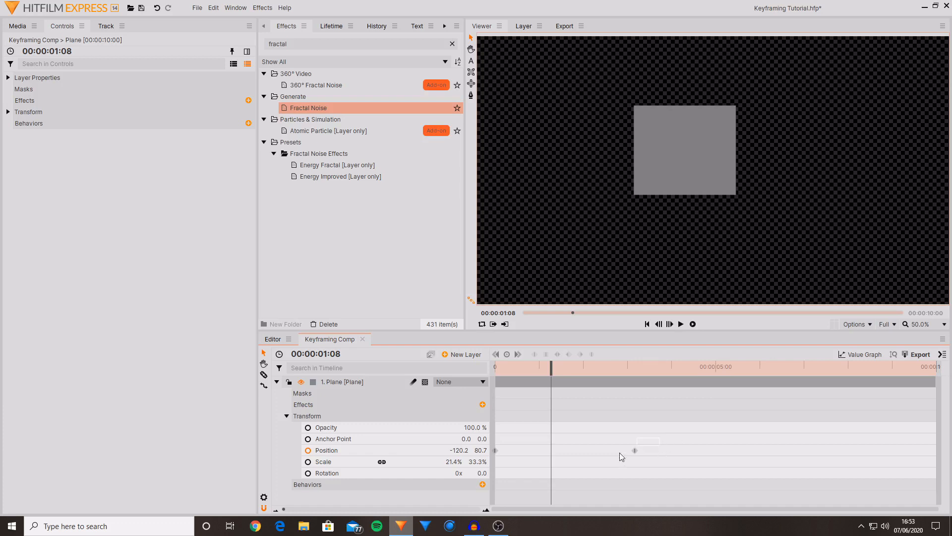
{"action": "left_click_drag", "start_coordinate": [620, 456], "coordinate": [619, 444]}
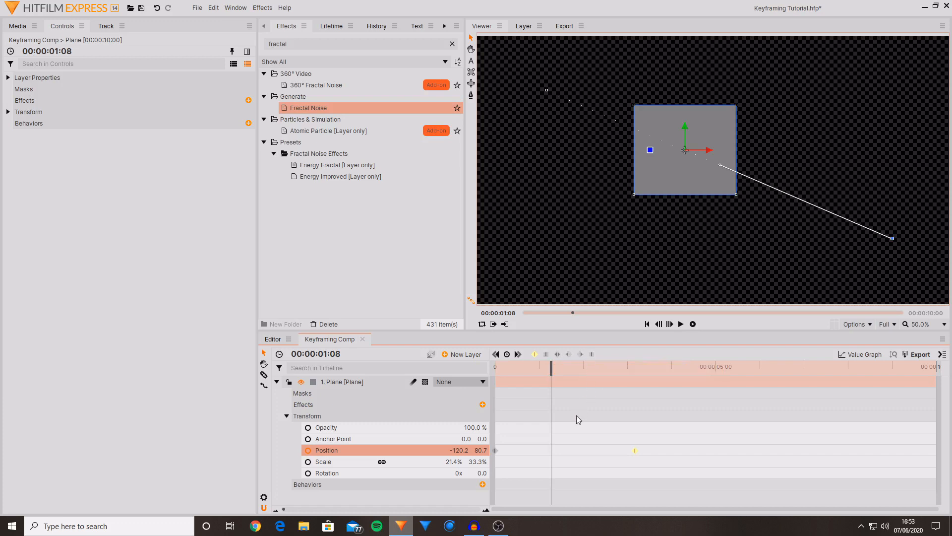
{"action": "left_click", "coordinate": [582, 433]}
{"action": "left_click_drag", "start_coordinate": [549, 366], "coordinate": [556, 393]}
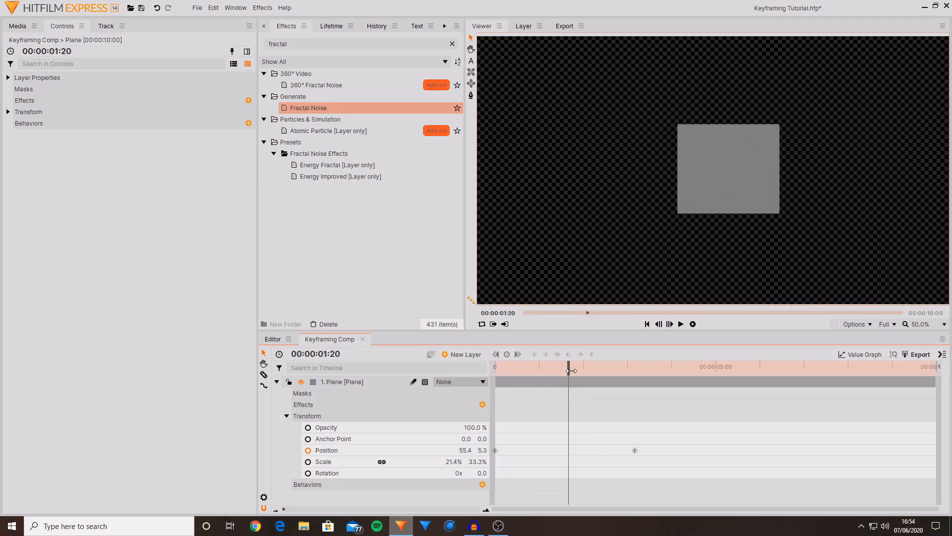
{"action": "left_click_drag", "start_coordinate": [569, 396], "coordinate": [606, 397]}
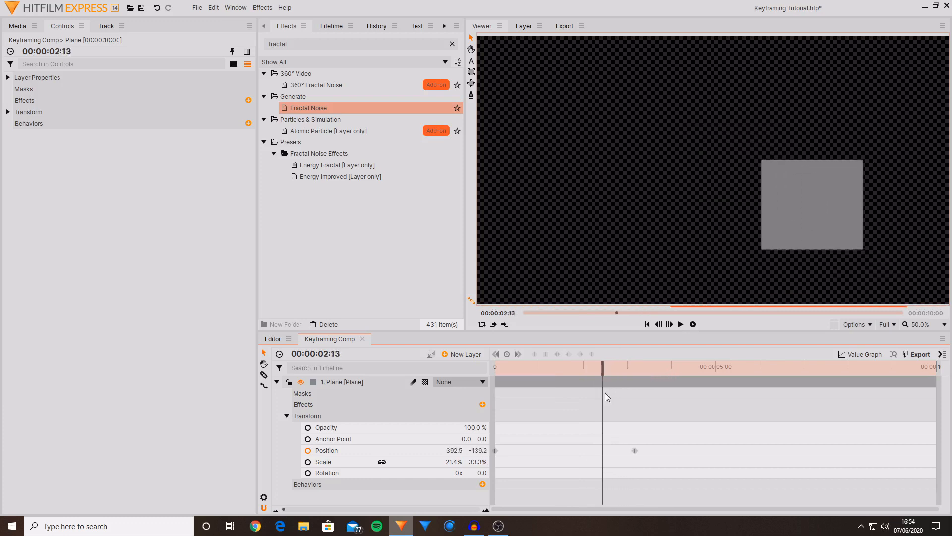
Convert the first Position keyframe to constant interpolation and scrub through the motion from the start
{"action": "left_click", "coordinate": [495, 450]}
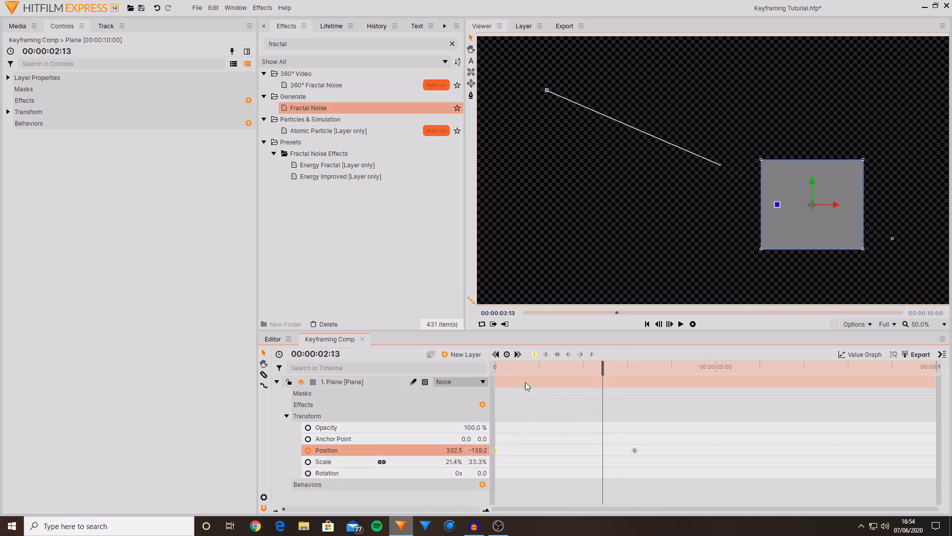
{"action": "left_click", "coordinate": [546, 355]}
{"action": "left_click_drag", "start_coordinate": [527, 368], "coordinate": [682, 403]}
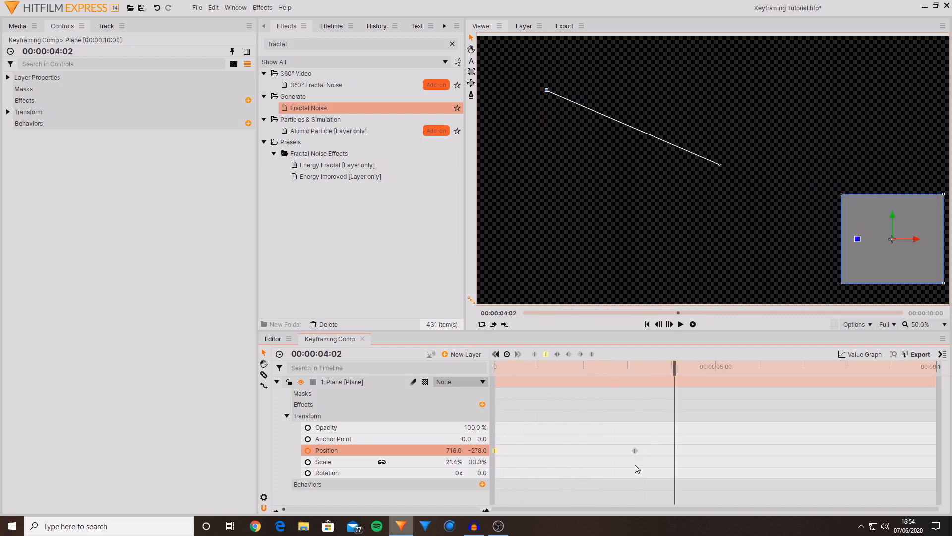
{"action": "left_click_drag", "start_coordinate": [536, 371], "coordinate": [495, 373]}
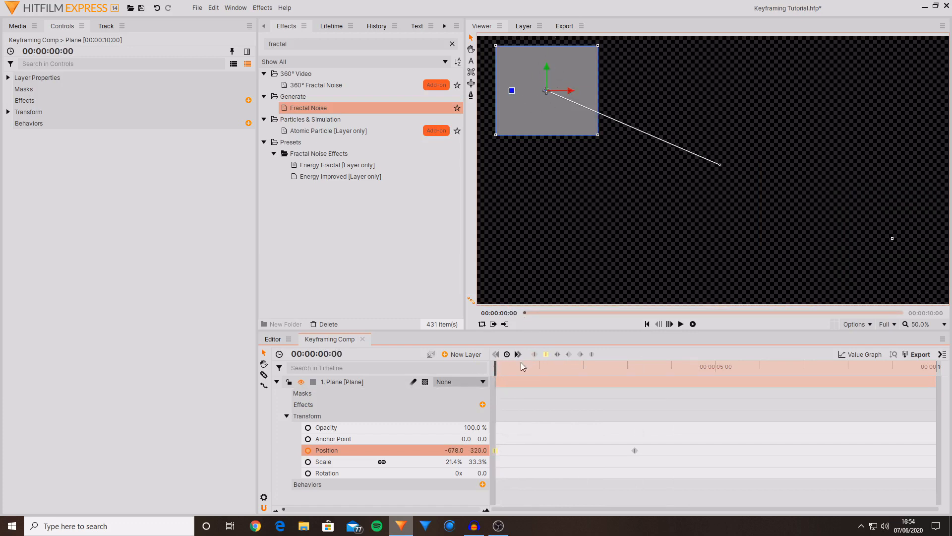
{"action": "left_click_drag", "start_coordinate": [503, 366], "coordinate": [645, 415]}
Try smooth and smooth-in interpolation on the Position keyframes, scrubbing the plane's motion for each type
{"action": "left_click", "coordinate": [556, 353]}
{"action": "left_click_drag", "start_coordinate": [498, 370], "coordinate": [602, 404]}
{"action": "left_click", "coordinate": [570, 353]}
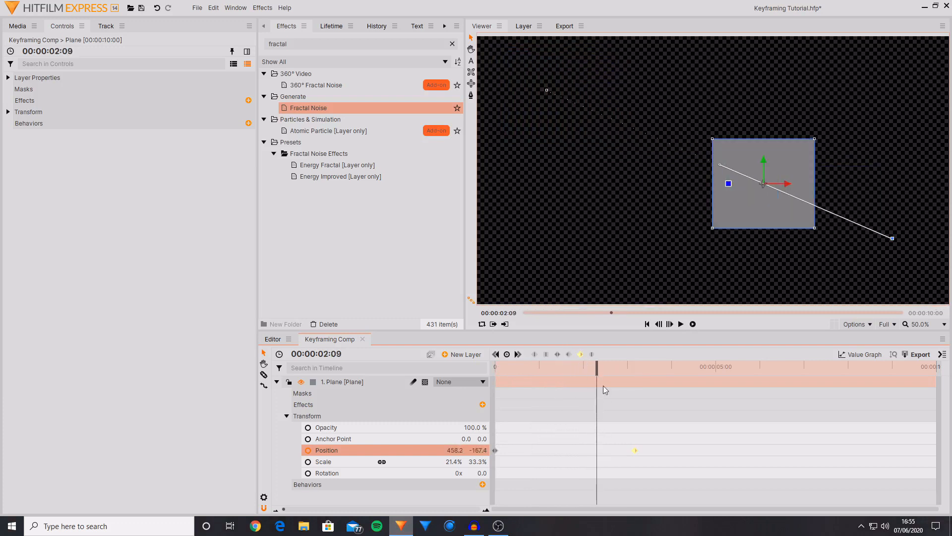
{"action": "left_click", "coordinate": [569, 354]}
{"action": "left_click_drag", "start_coordinate": [496, 367], "coordinate": [631, 419]}
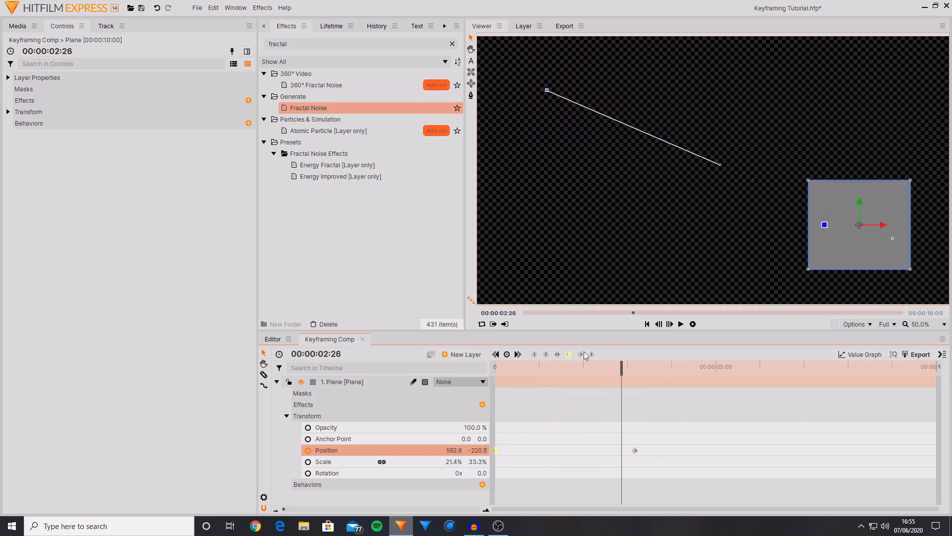
Convert the second Position keyframe to manual Bezier, display its value graph, and try smooth interpolation
{"action": "left_click_drag", "start_coordinate": [622, 369], "coordinate": [622, 369]}
{"action": "left_click", "coordinate": [633, 451]}
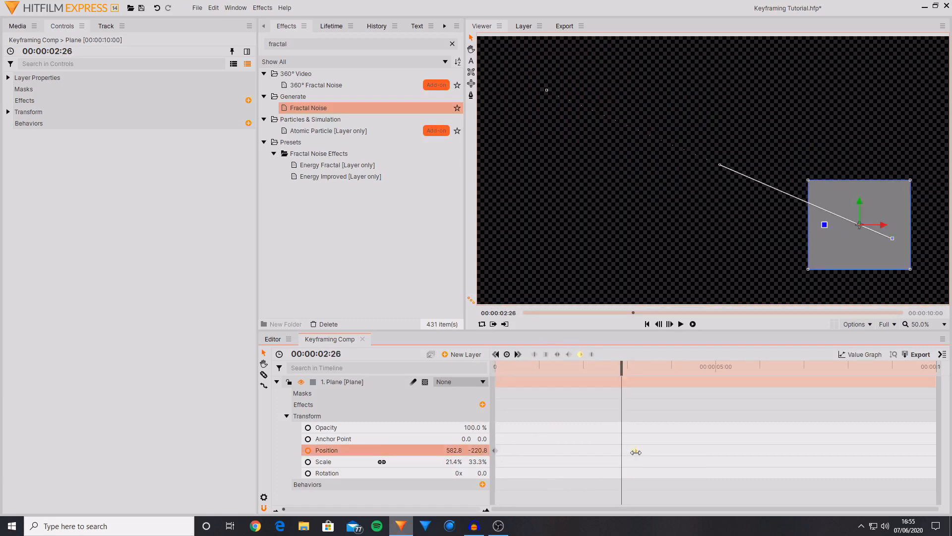
{"action": "left_click", "coordinate": [592, 353]}
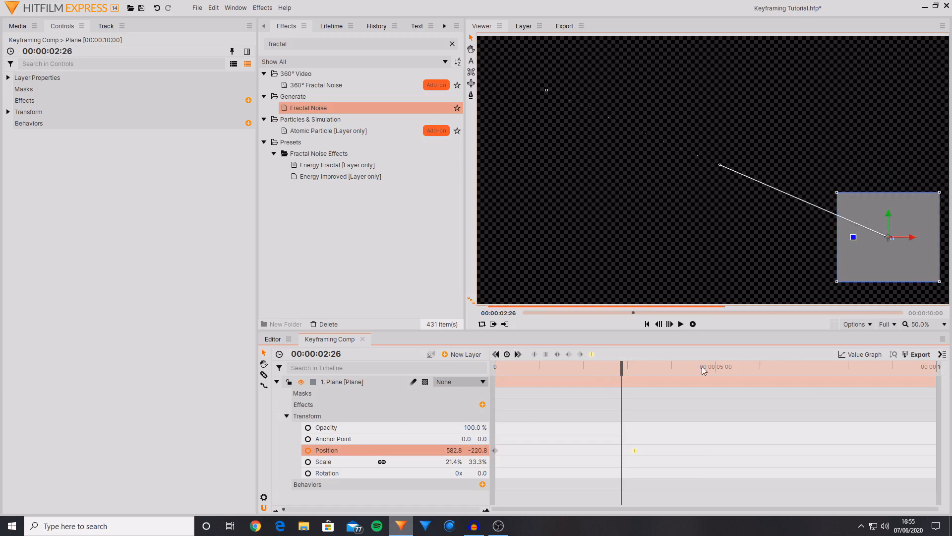
{"action": "left_click", "coordinate": [865, 355]}
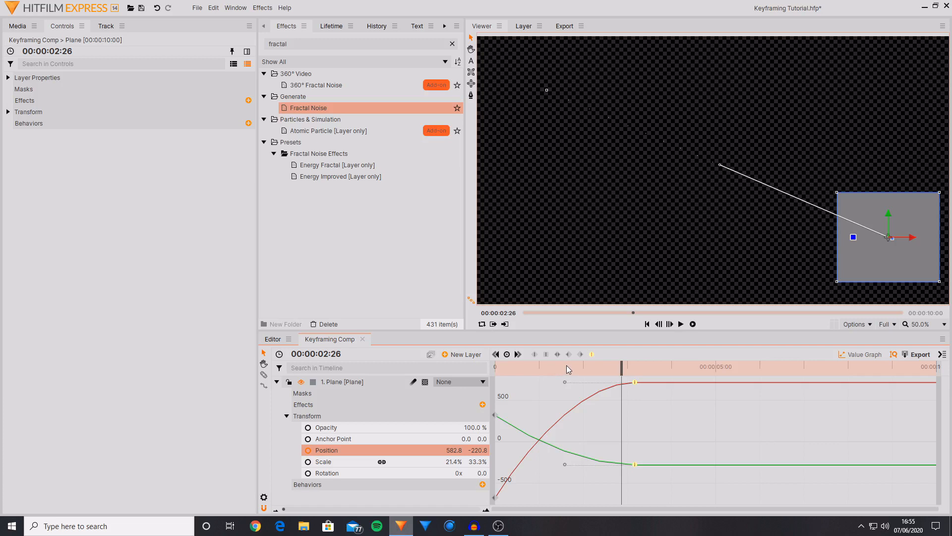
{"action": "left_click", "coordinate": [557, 355]}
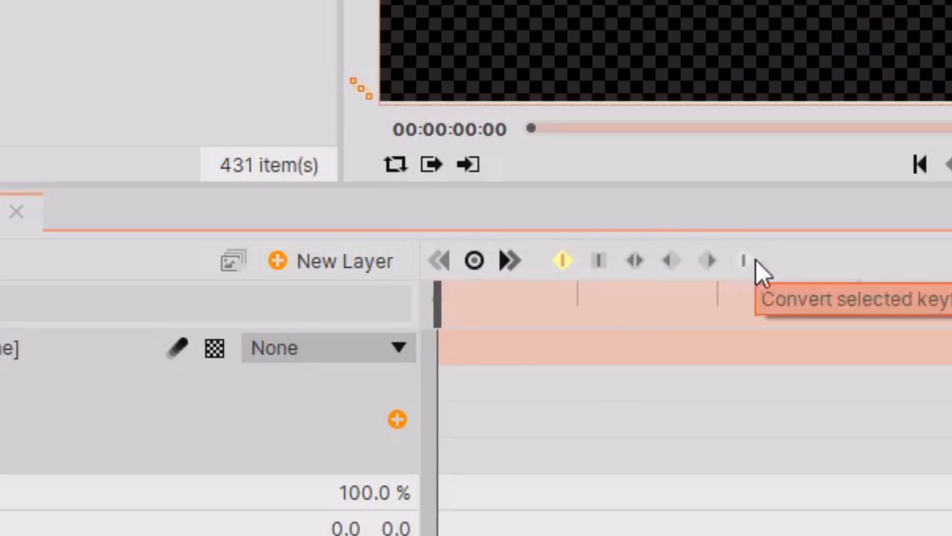
Select the plane's Position property and jump back and forth between its keyframes, ending at 00:00:03:05
{"action": "left_click_drag", "start_coordinate": [438, 298], "coordinate": [460, 298]}
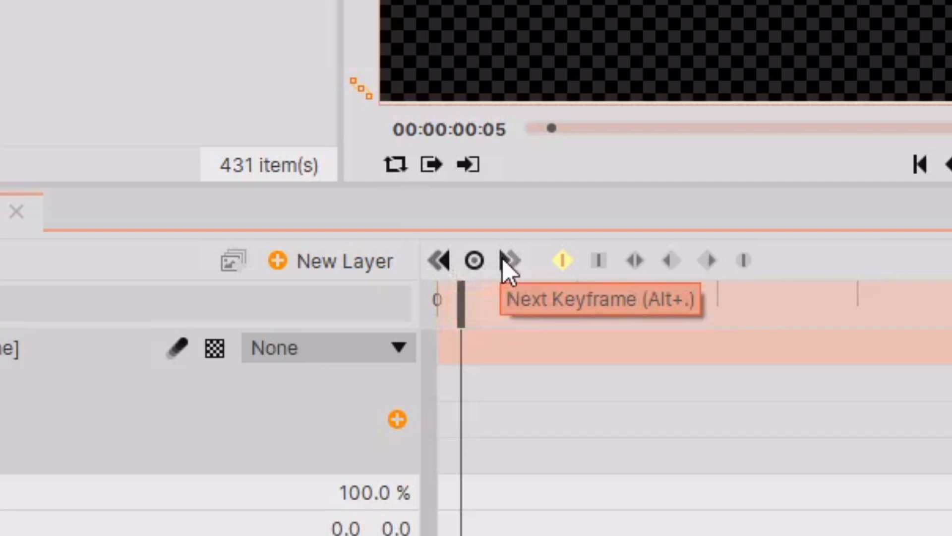
{"action": "left_click_drag", "start_coordinate": [448, 295], "coordinate": [414, 288]}
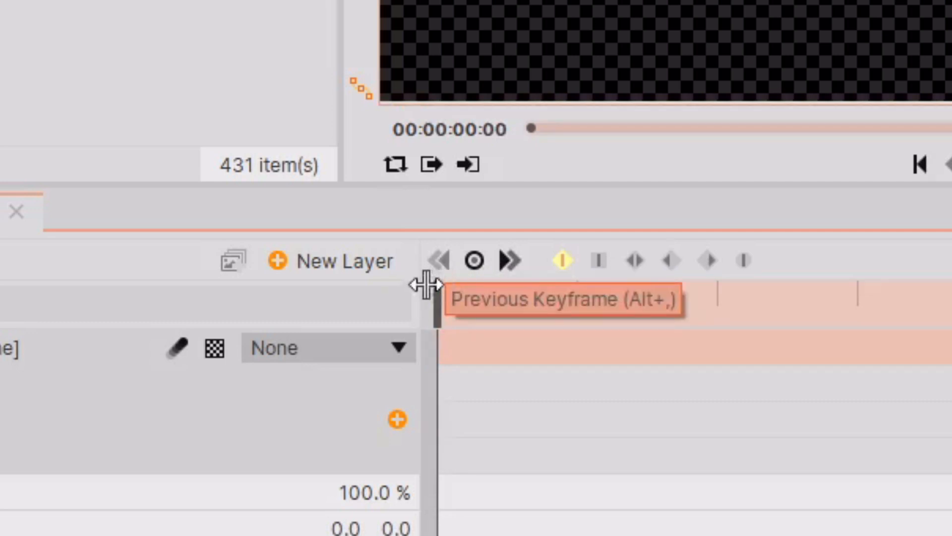
{"action": "left_click_drag", "start_coordinate": [425, 284], "coordinate": [419, 288]}
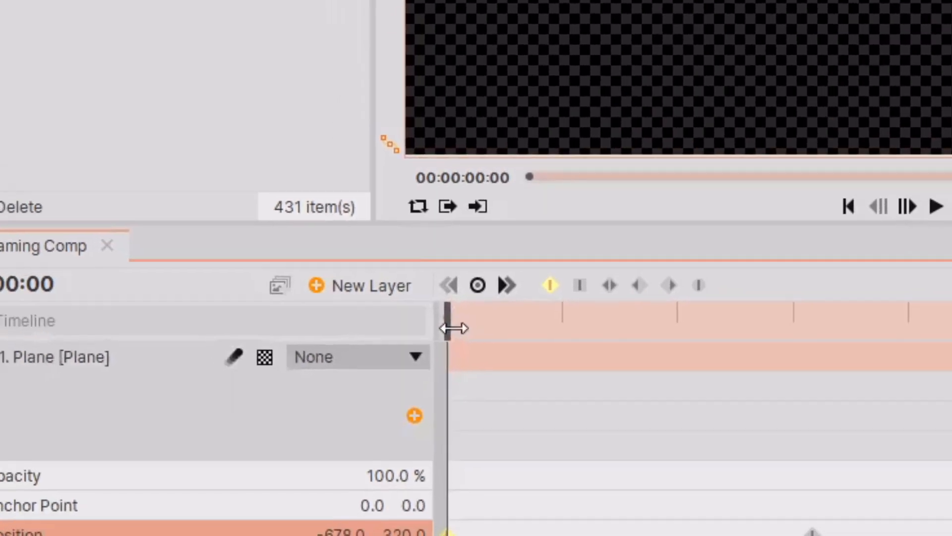
{"action": "left_click_drag", "start_coordinate": [439, 316], "coordinate": [550, 351]}
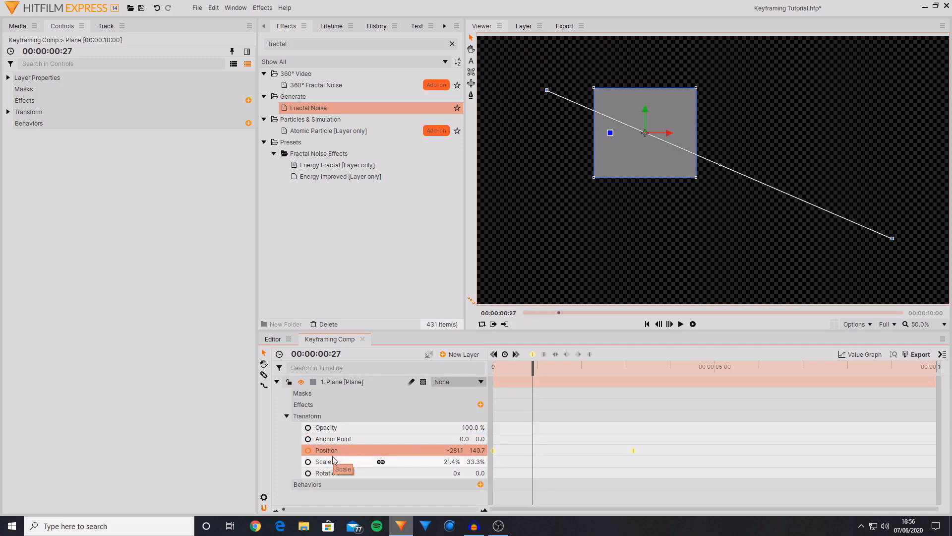
{"action": "left_click", "coordinate": [346, 441]}
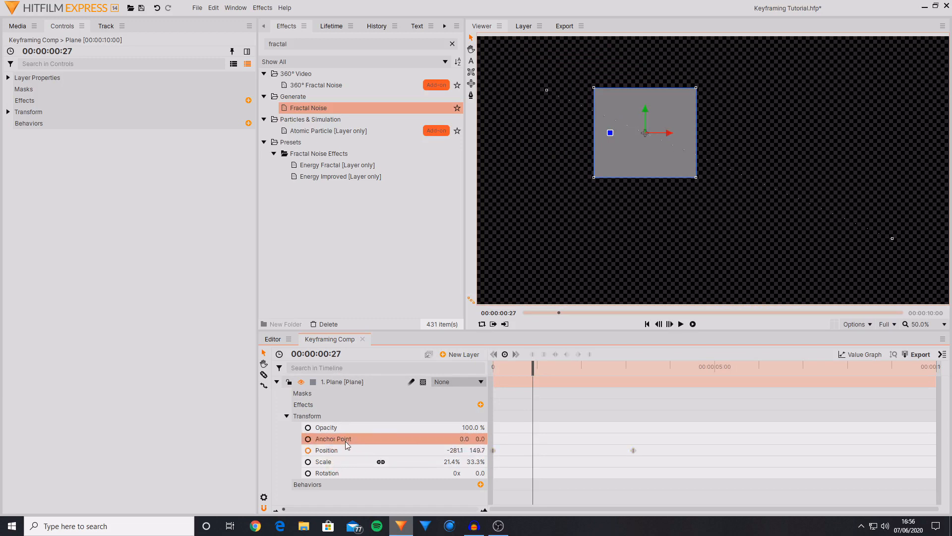
{"action": "left_click", "coordinate": [344, 451]}
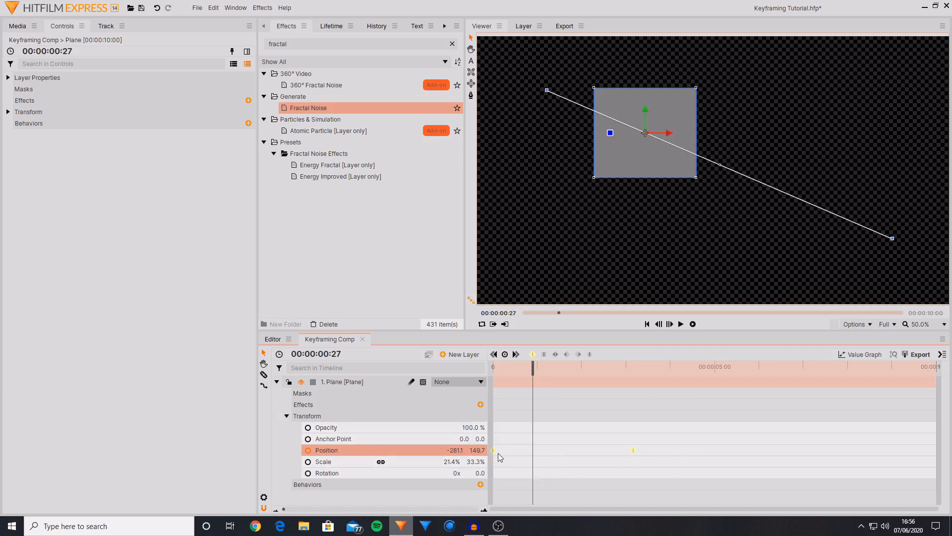
{"action": "left_click", "coordinate": [517, 354]}
{"action": "left_click", "coordinate": [494, 354]}
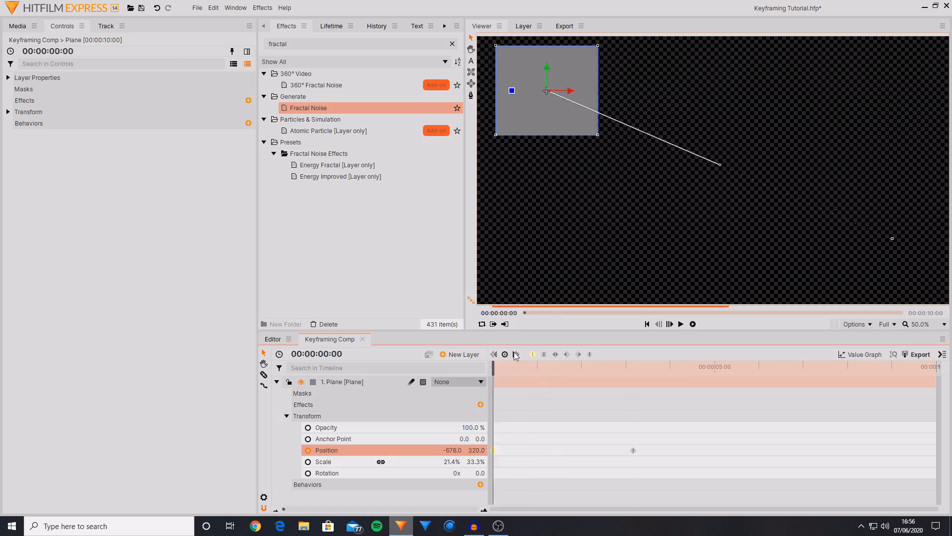
{"action": "left_click", "coordinate": [516, 354]}
{"action": "left_click", "coordinate": [493, 354]}
{"action": "left_click", "coordinate": [517, 354]}
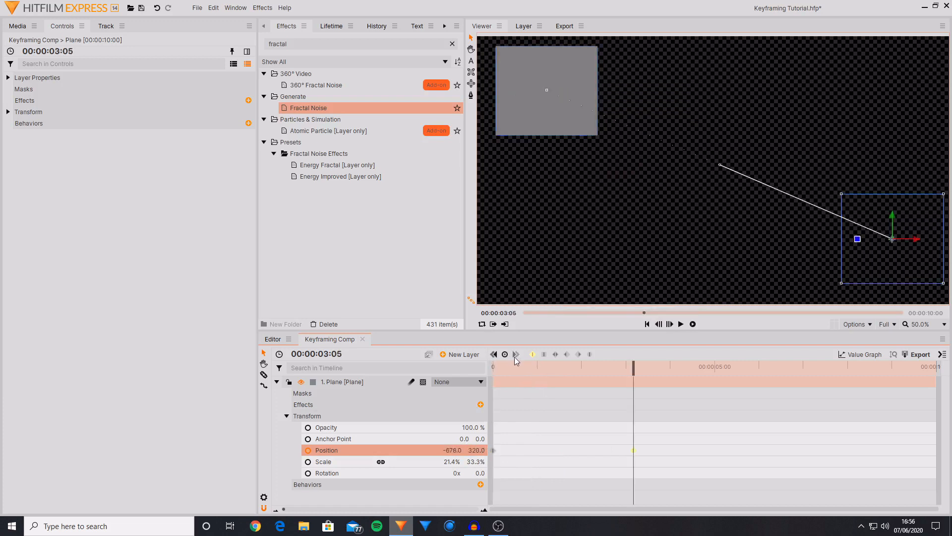
Try to add a keyframe to the Anchor Point property at 00:00:00:22 without enabling its keyframing
{"action": "left_click", "coordinate": [399, 441]}
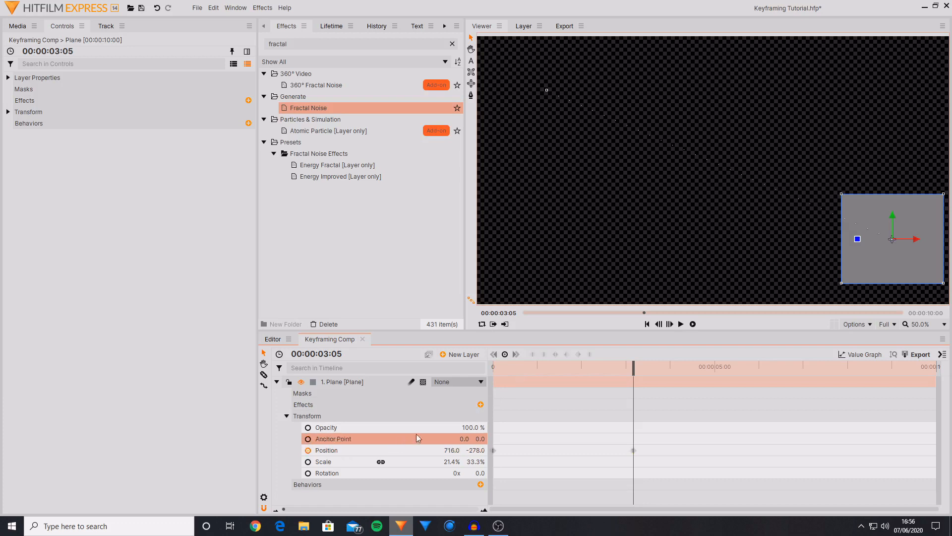
{"action": "left_click_drag", "start_coordinate": [549, 365], "coordinate": [526, 367]}
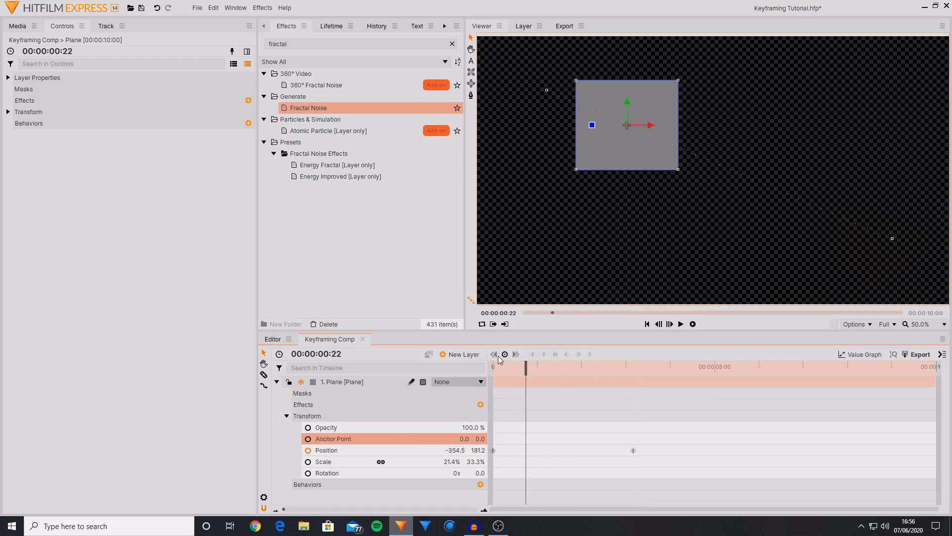
{"action": "left_click", "coordinate": [505, 355]}
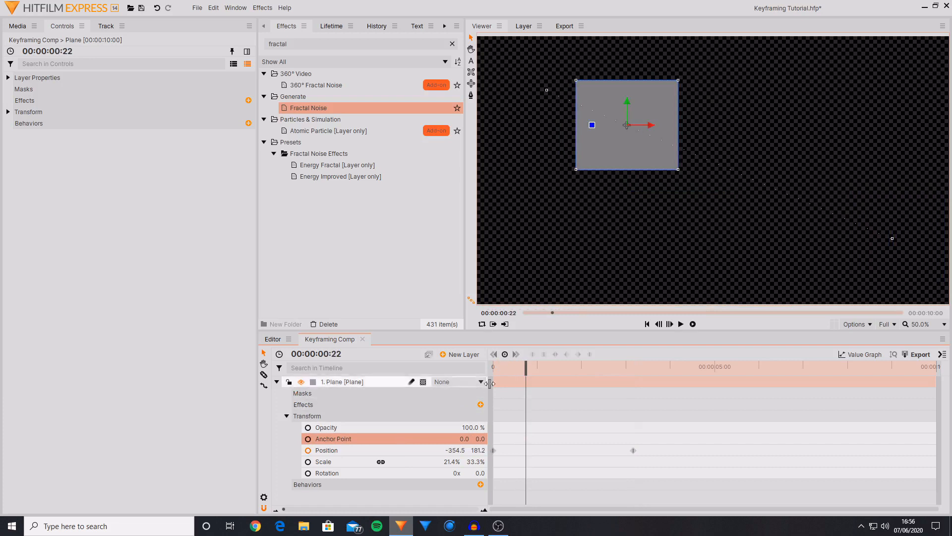
{"action": "left_click", "coordinate": [541, 368]}
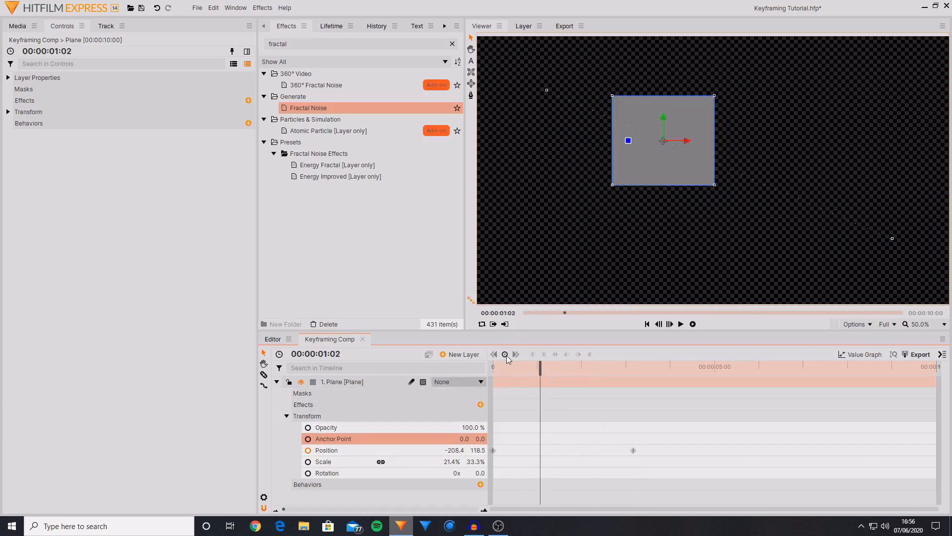
Select the Opacity property, enable its keyframing with a keyframe at 00:00:00:21, and scrub the timeline
{"action": "left_click", "coordinate": [415, 427]}
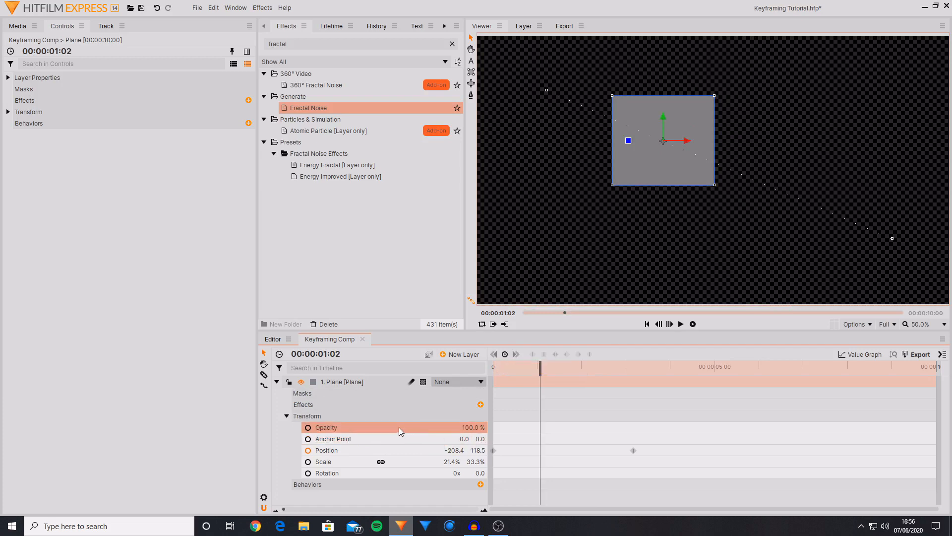
{"action": "left_click_drag", "start_coordinate": [561, 367], "coordinate": [525, 367]}
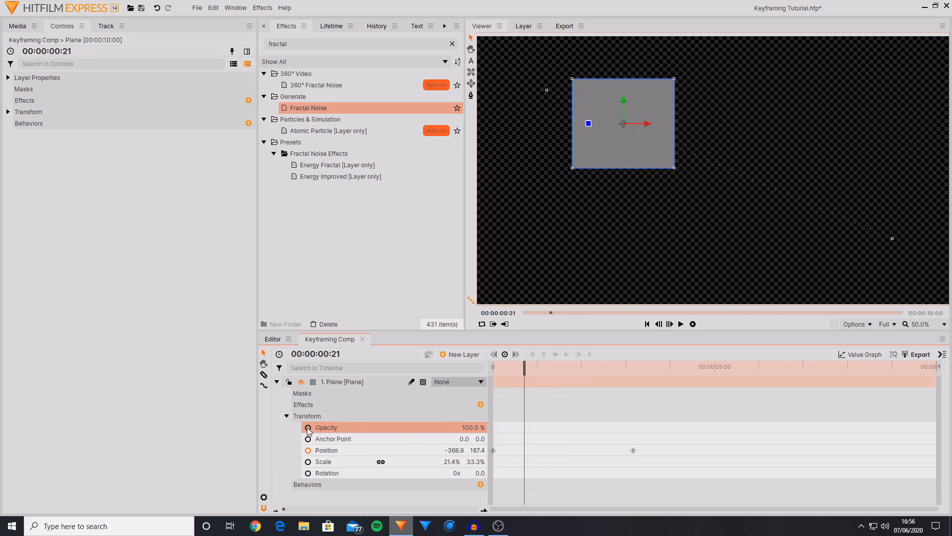
{"action": "left_click", "coordinate": [504, 353]}
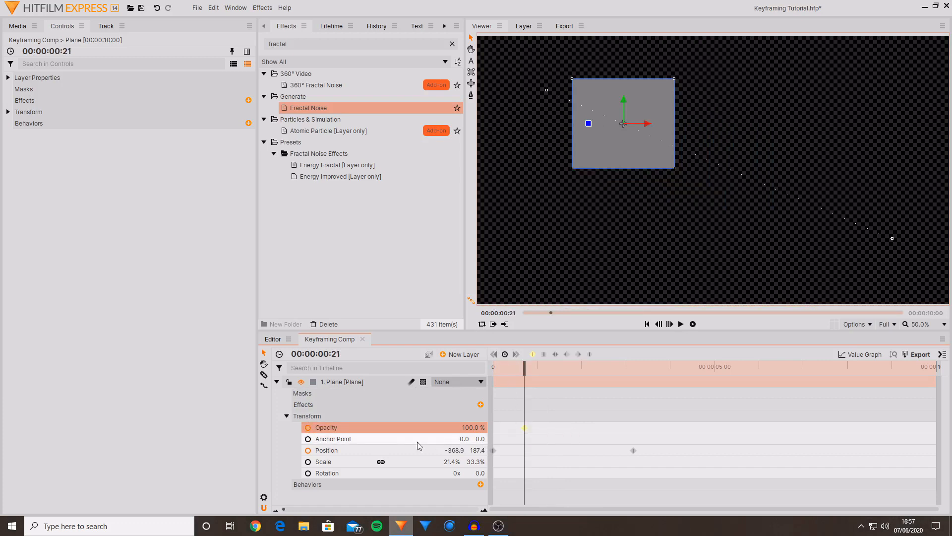
{"action": "left_click_drag", "start_coordinate": [523, 373], "coordinate": [544, 376]}
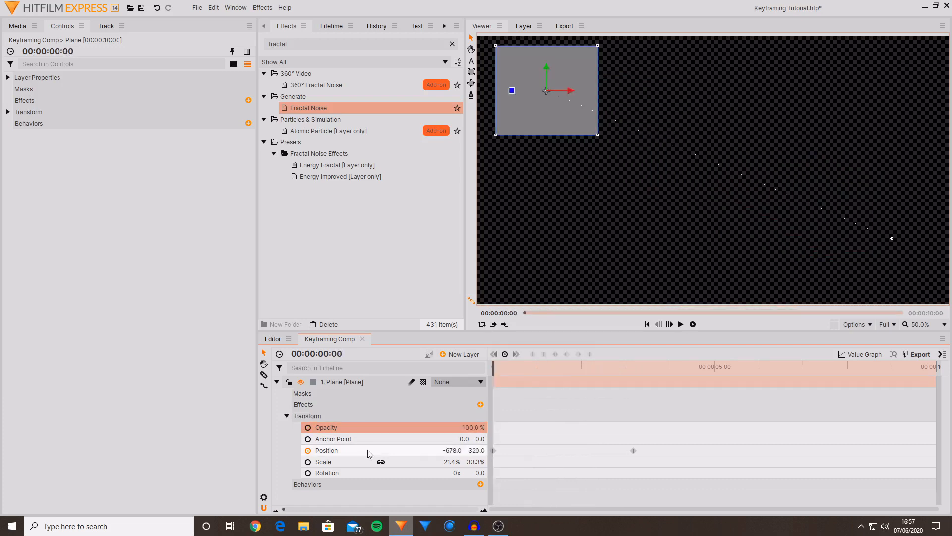
Select the Position property, go to its keyframe at 00:00:03:05, and remove that keyframe
{"action": "left_click", "coordinate": [367, 451]}
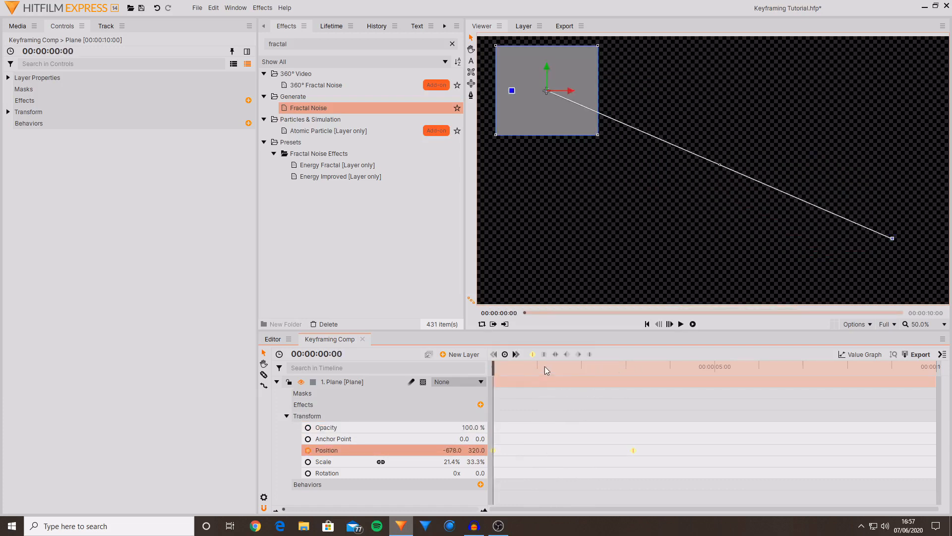
{"action": "left_click_drag", "start_coordinate": [545, 367], "coordinate": [567, 373]}
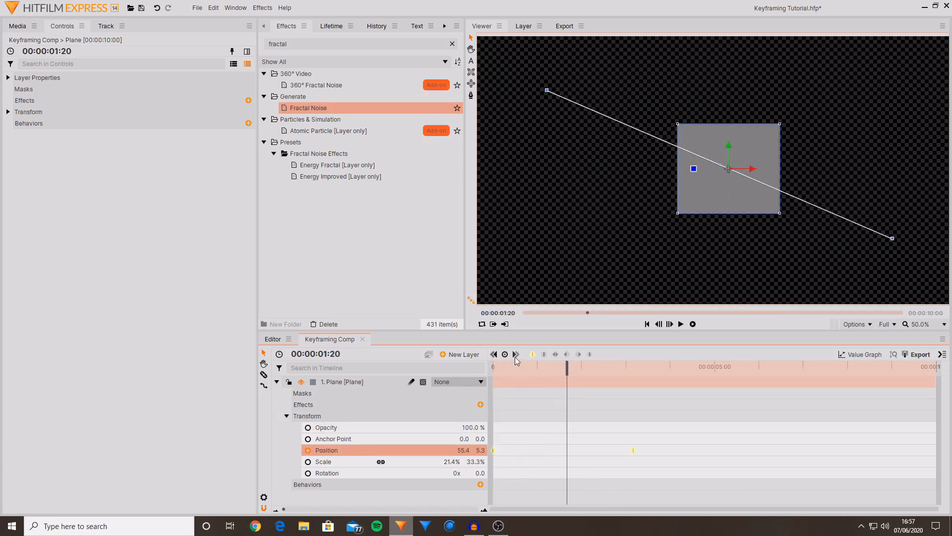
{"action": "left_click", "coordinate": [516, 355]}
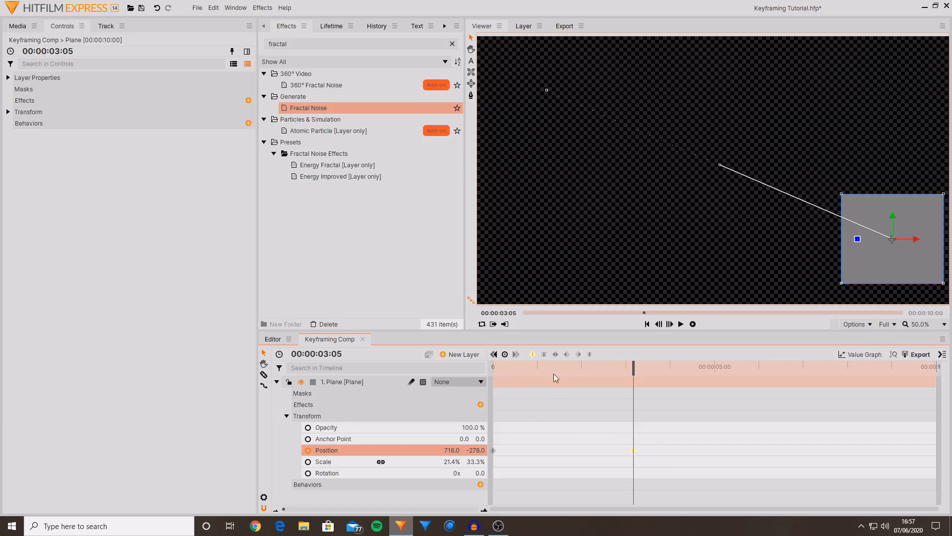
{"action": "left_click", "coordinate": [506, 356]}
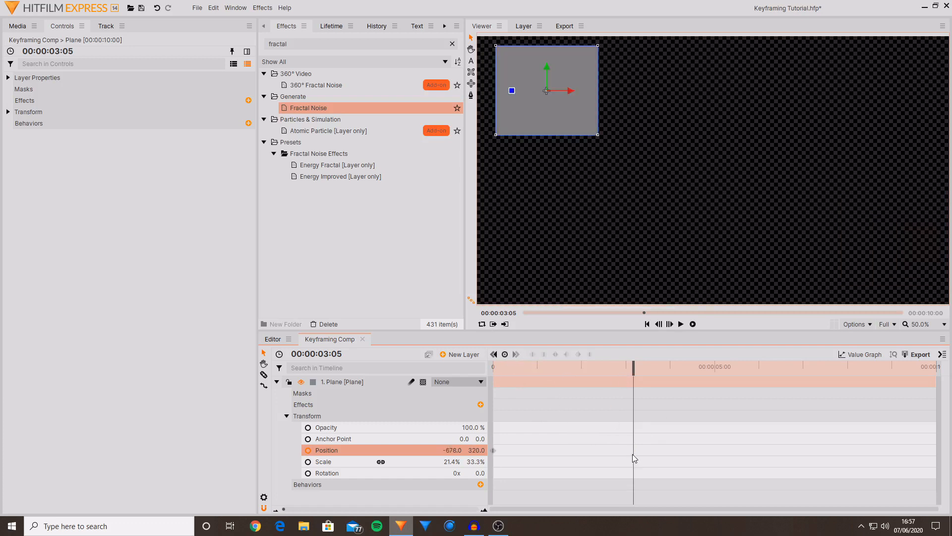
Undo the removal of the Position keyframe, add another Position keyframe at 00:00:01:07, and move the playhead to 00:00:01:04
{"action": "left_click_drag", "start_coordinate": [561, 367], "coordinate": [641, 370]}
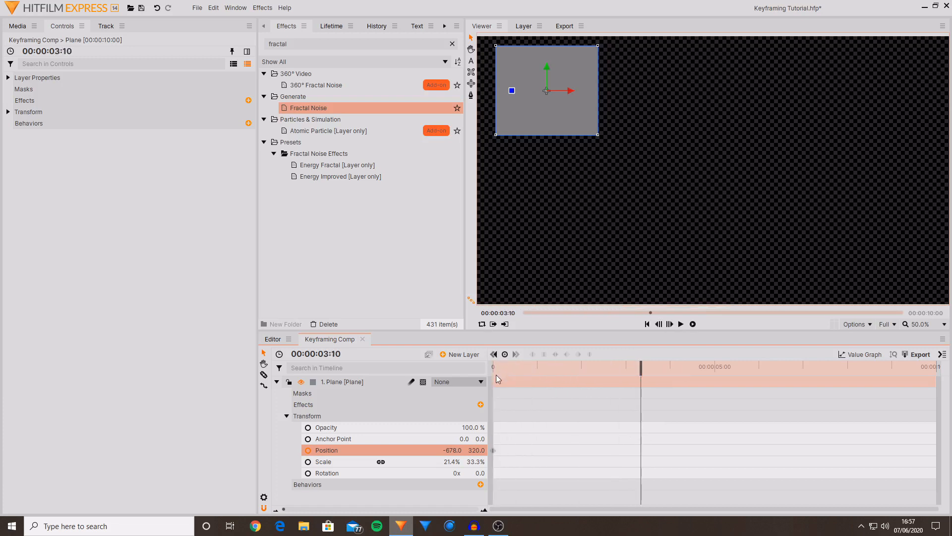
{"action": "key", "text": "ctrl+z"}
{"action": "left_click_drag", "start_coordinate": [639, 375], "coordinate": [549, 380]}
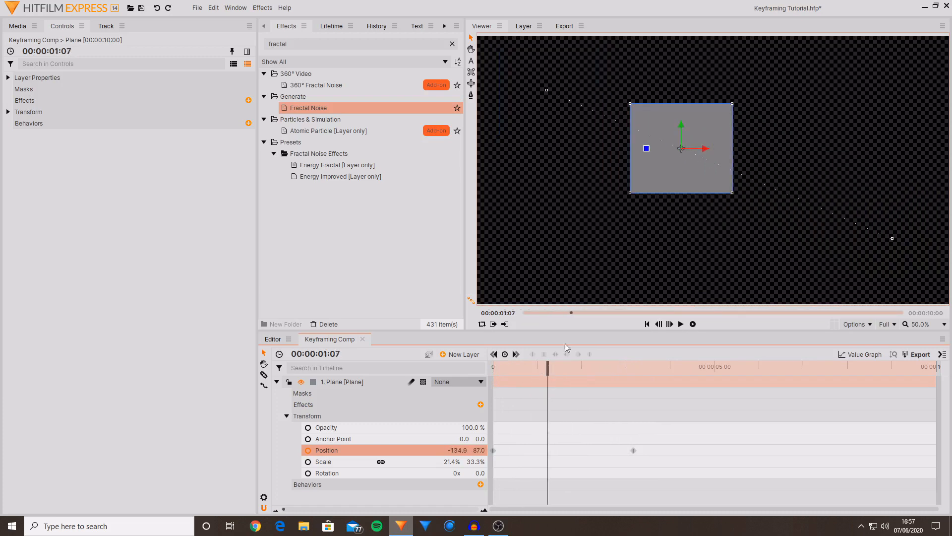
{"action": "left_click", "coordinate": [503, 353]}
{"action": "mouse_move", "coordinate": [552, 366]}
{"action": "left_mouse_down"}
{"action": "mouse_move", "coordinate": [561, 366]}
{"action": "mouse_move", "coordinate": [543, 367]}
{"action": "left_mouse_up"}
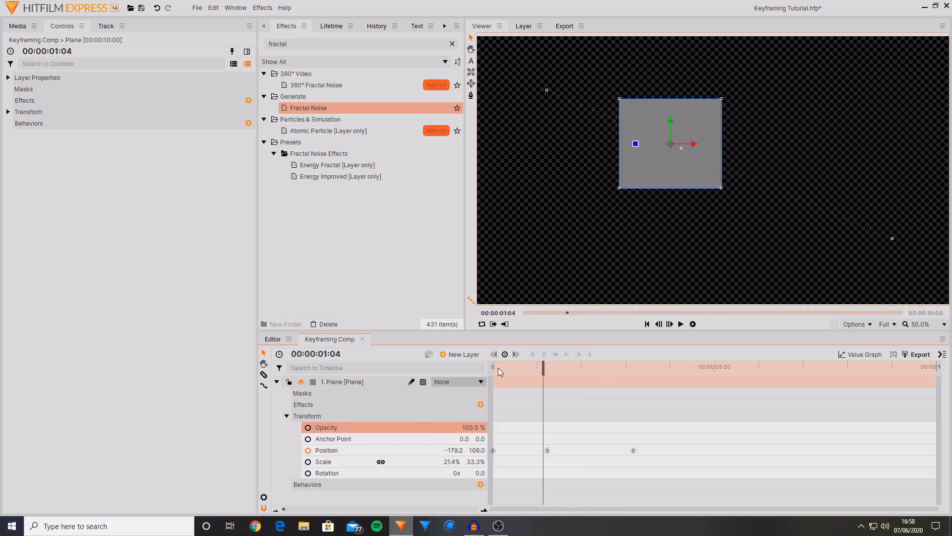
Select the plane's Masks and Effects entries in turn, and collapse its Transform properties in the timeline
{"action": "left_click", "coordinate": [307, 394]}
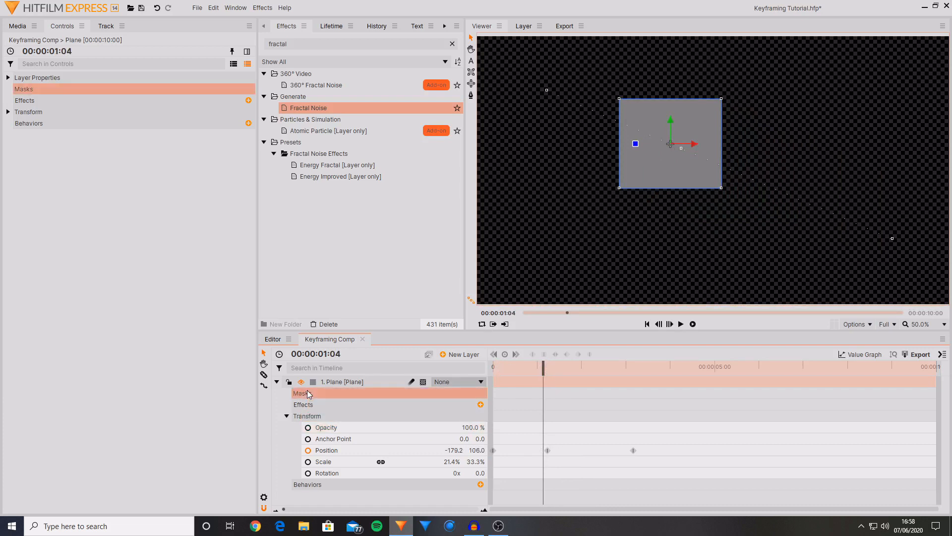
{"action": "left_click", "coordinate": [308, 399]}
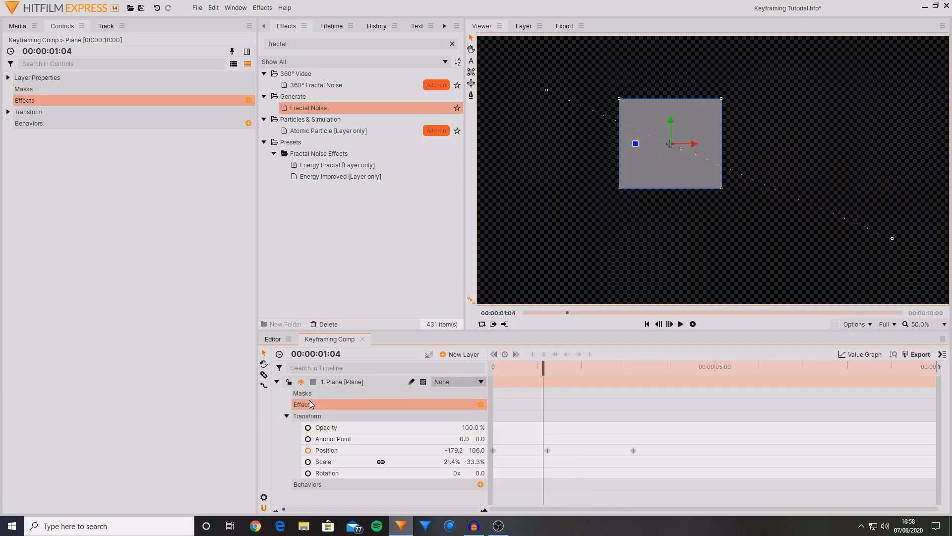
{"action": "left_click", "coordinate": [287, 416]}
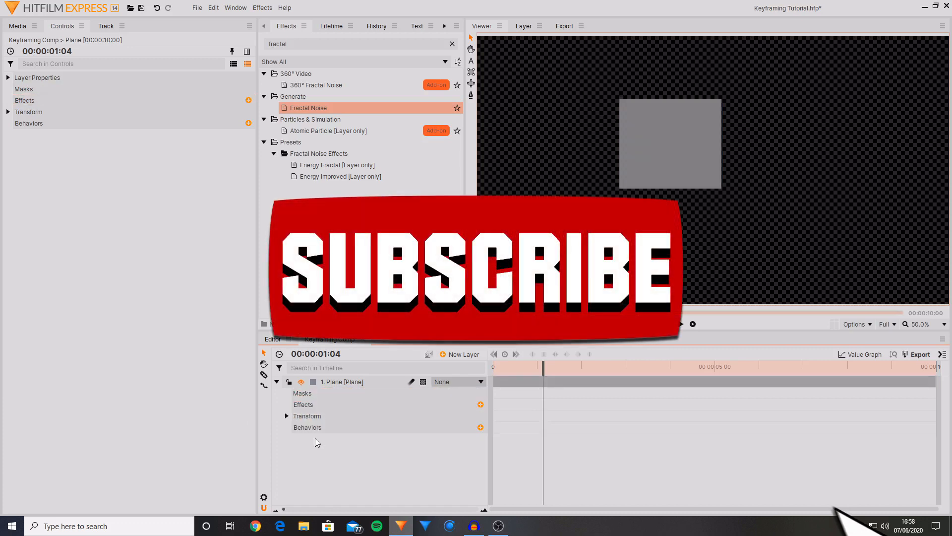